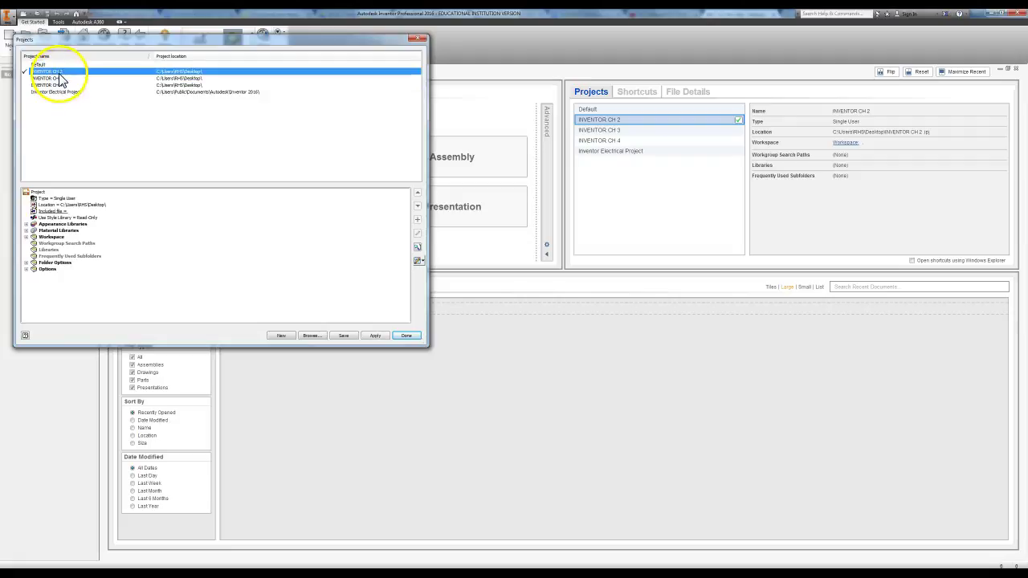
Create a new single-user project named INVENTOR CH 5 and approve creating its project folder.
left_click(282, 333)
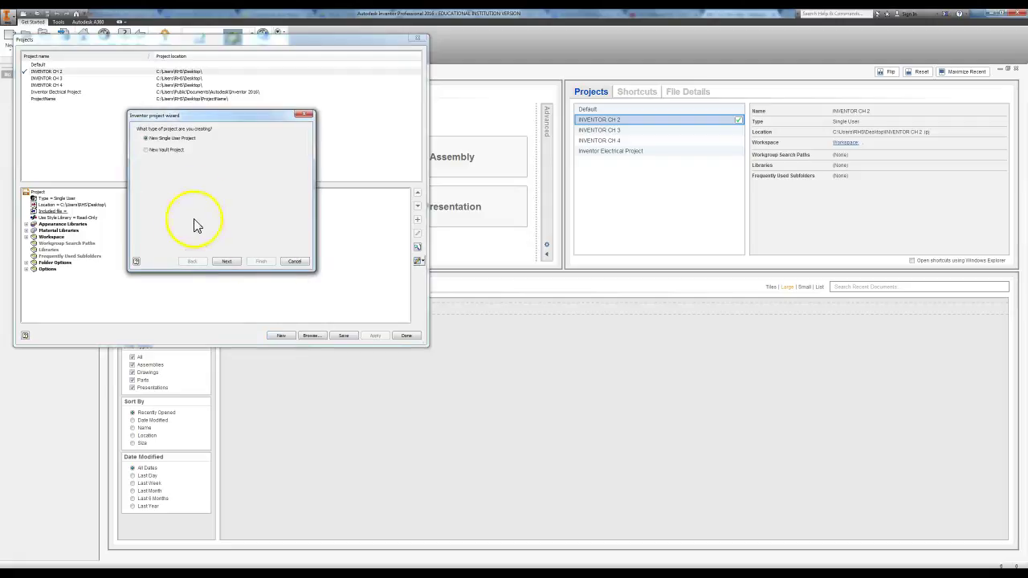
left_click(225, 263)
left_click(181, 145)
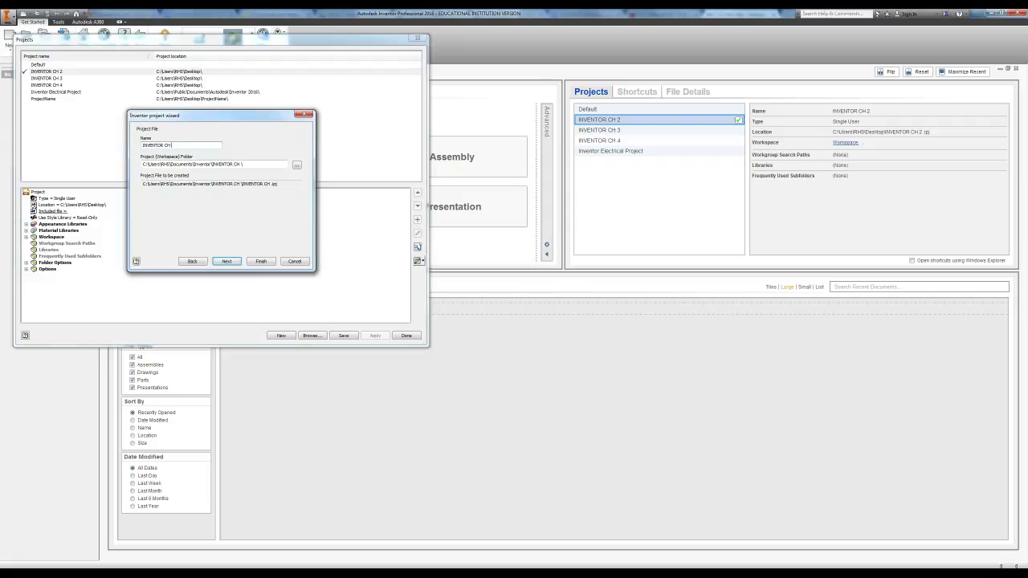
left_click(229, 262)
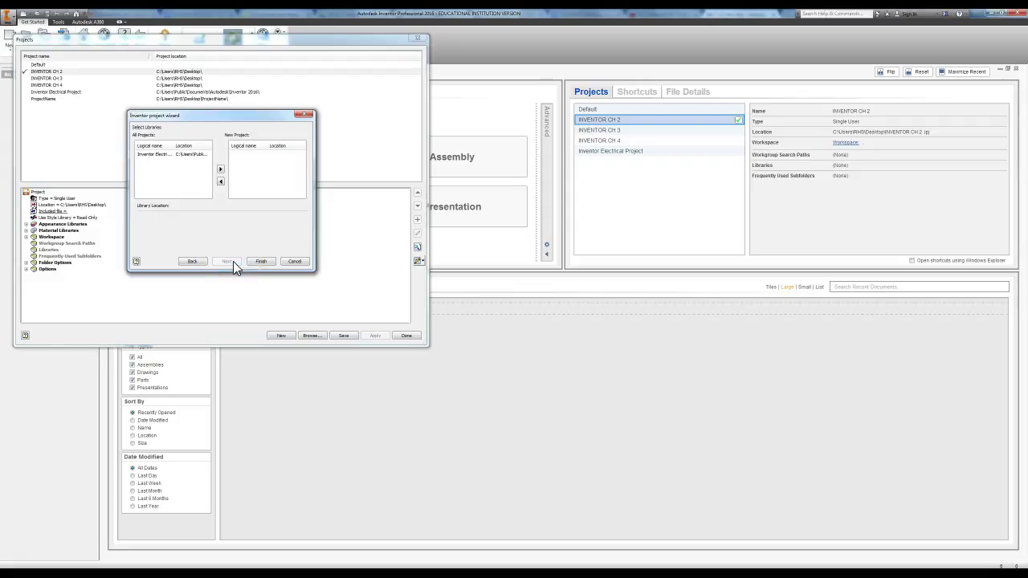
left_click(261, 261)
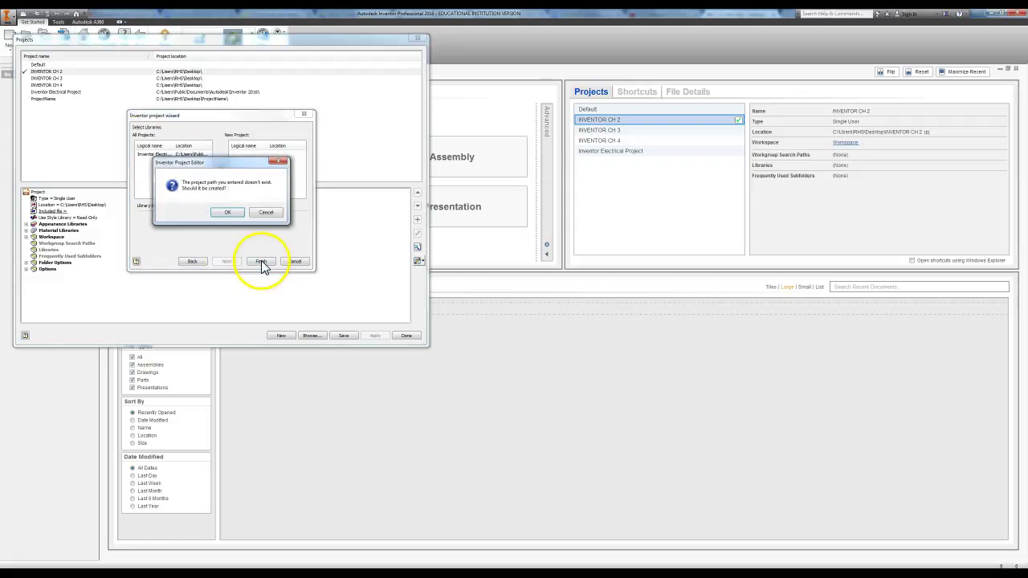
left_click(229, 212)
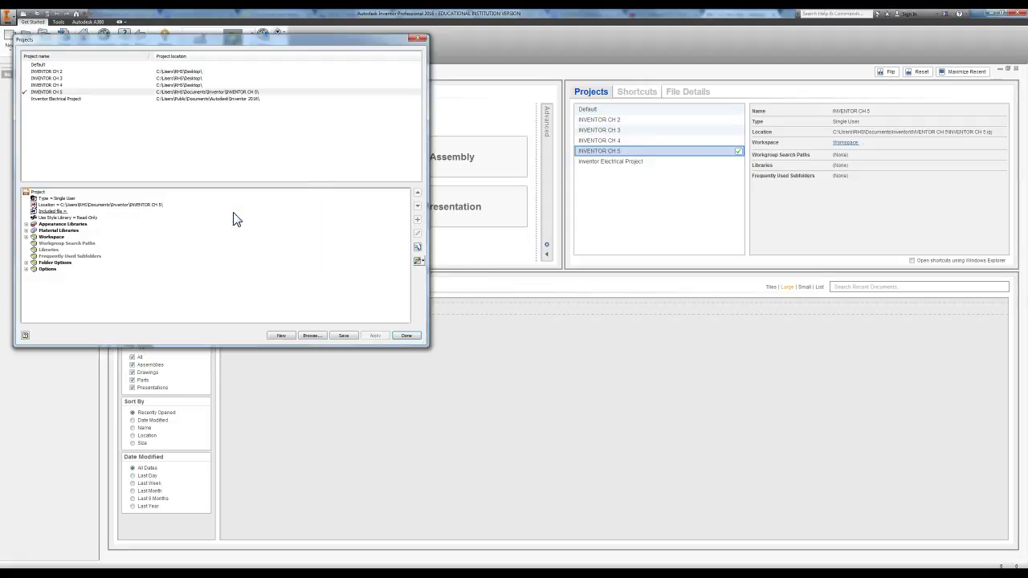
left_click(252, 211)
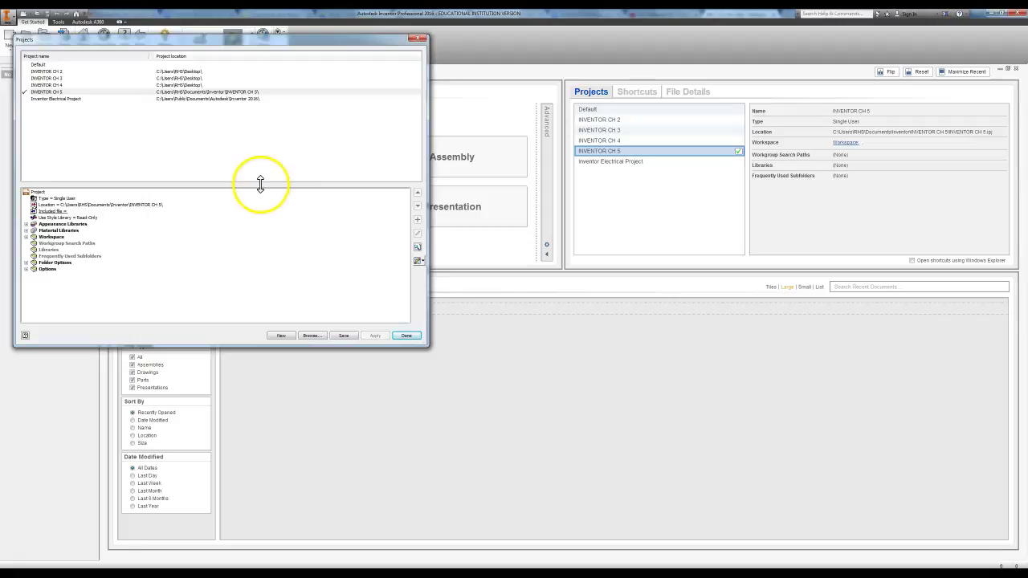
left_click(97, 93)
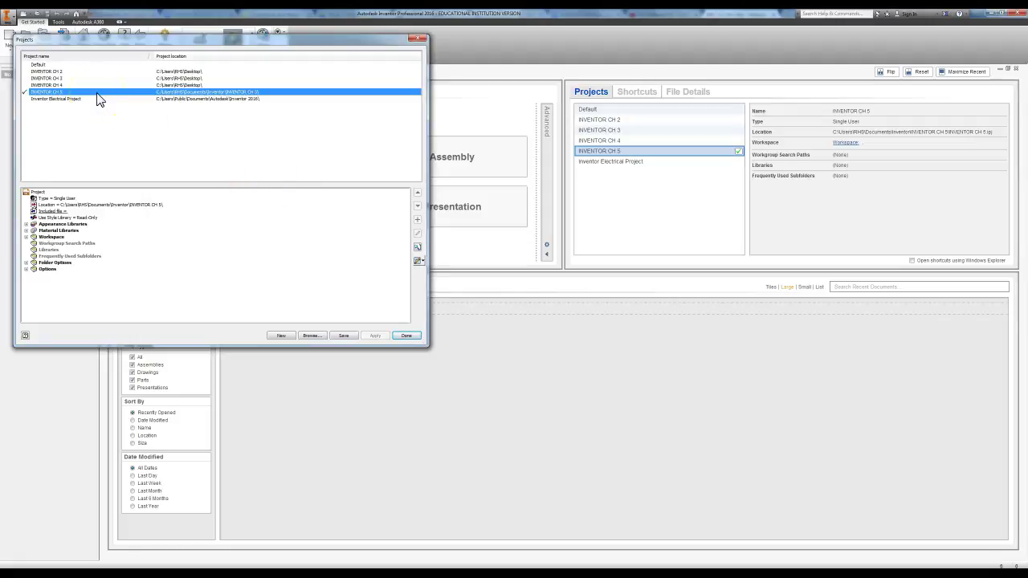
right_click(98, 95)
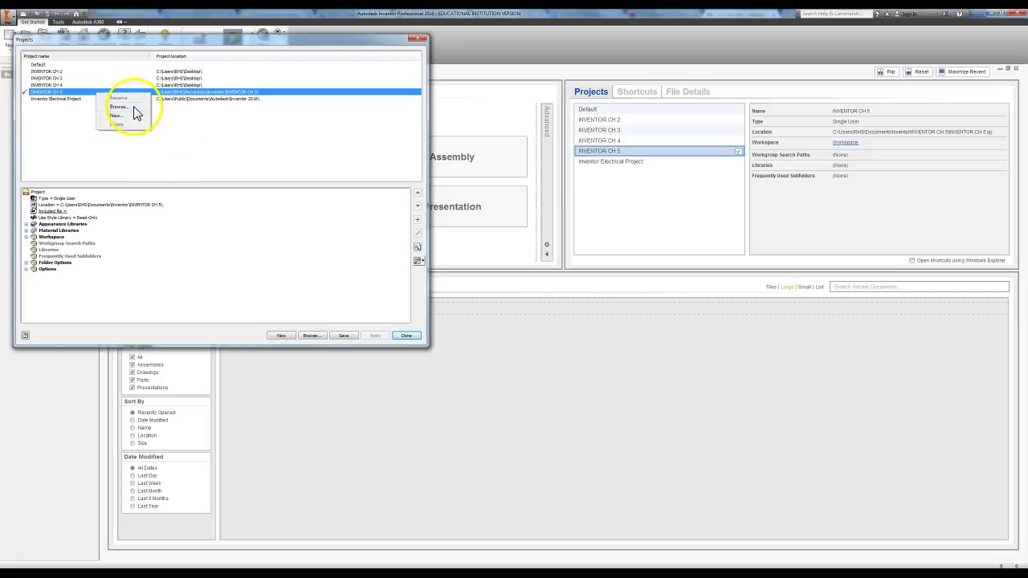
left_click(135, 108)
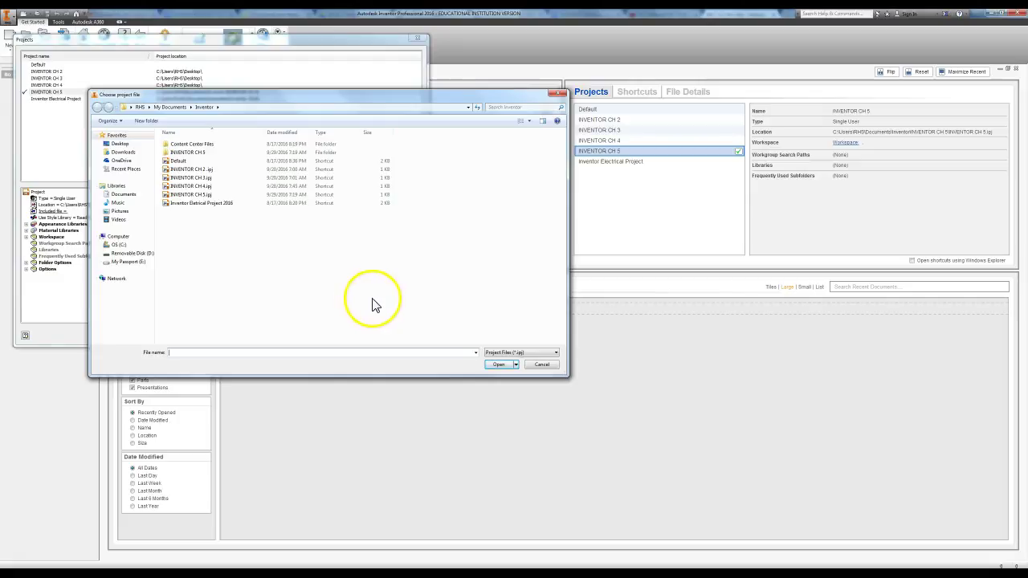
left_click(542, 364)
Close the project manager and make INVENTOR CH 2 the active project.
left_click(406, 335)
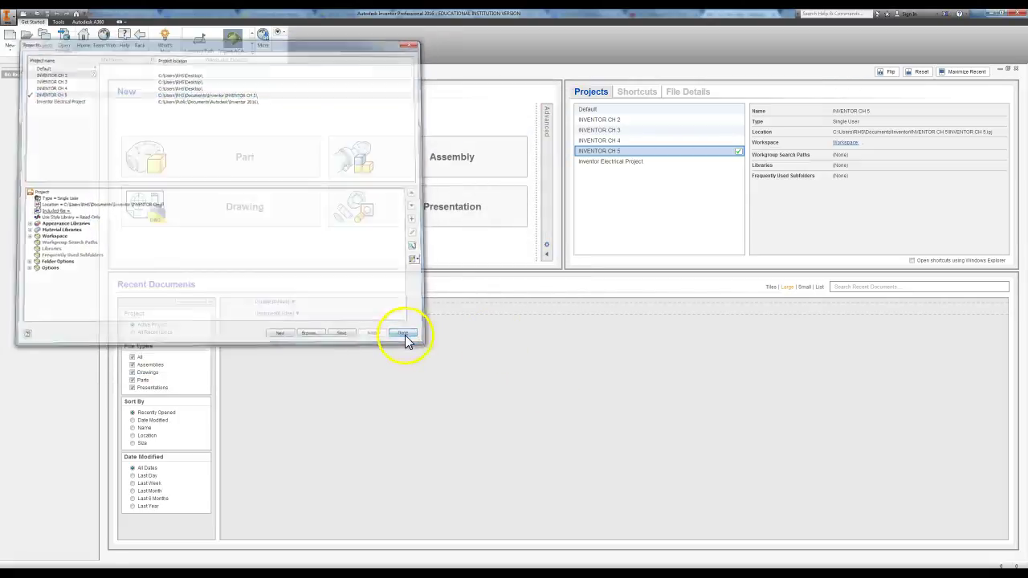
left_click(609, 120)
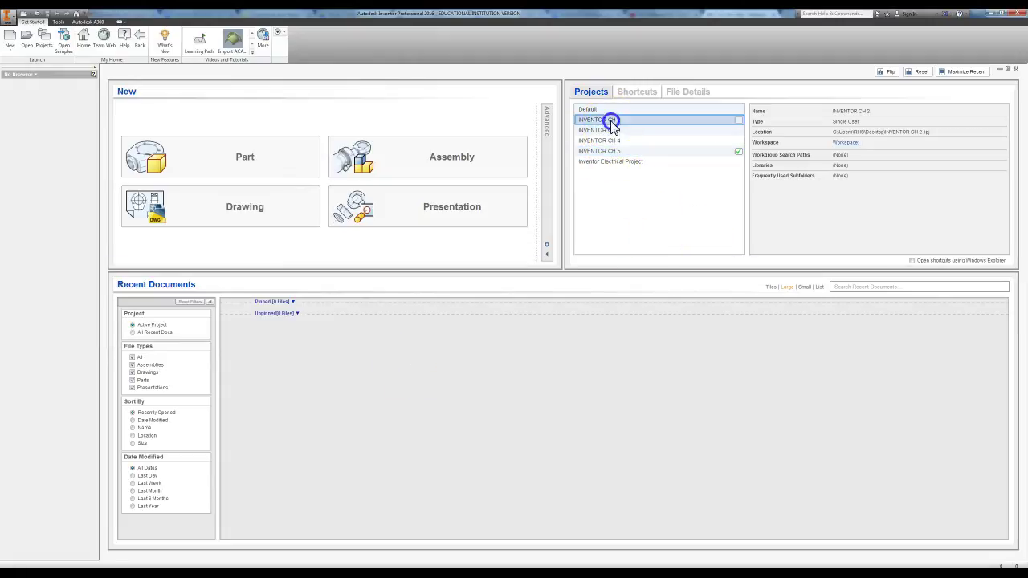
double_click(611, 121)
Create a new part and start a 2D sketch on the XY plane.
left_click(211, 176)
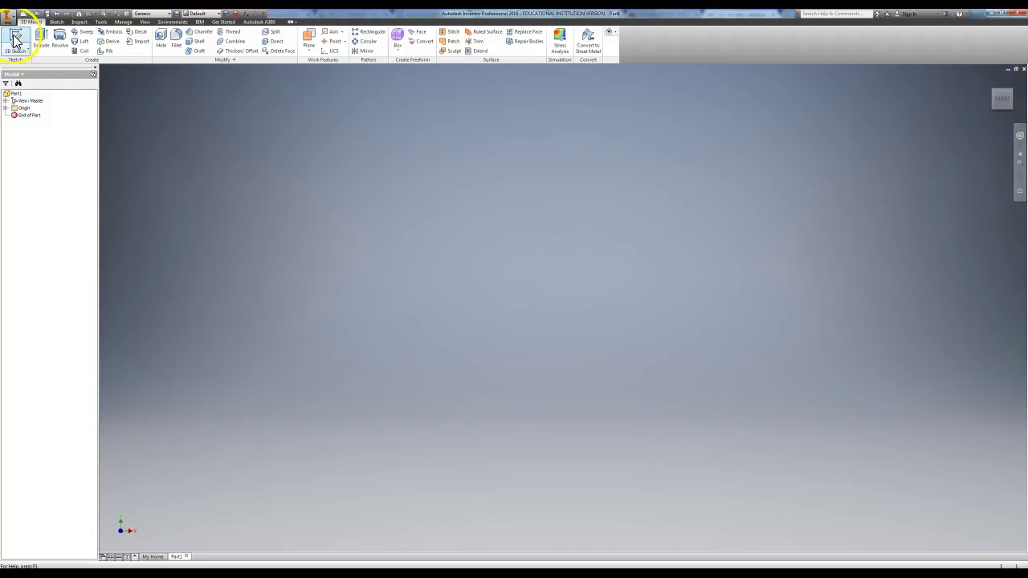
left_click(14, 42)
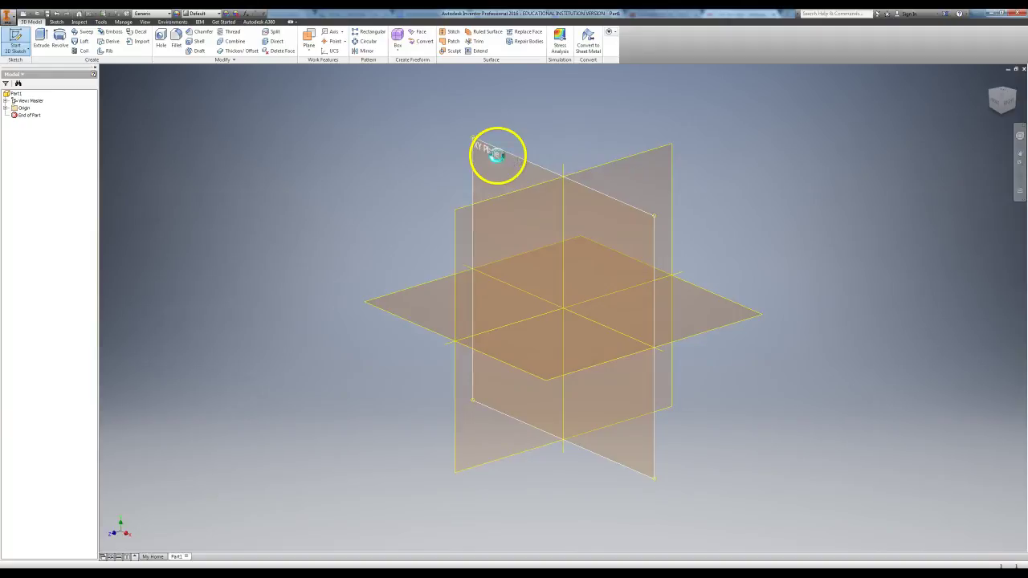
left_click(497, 154)
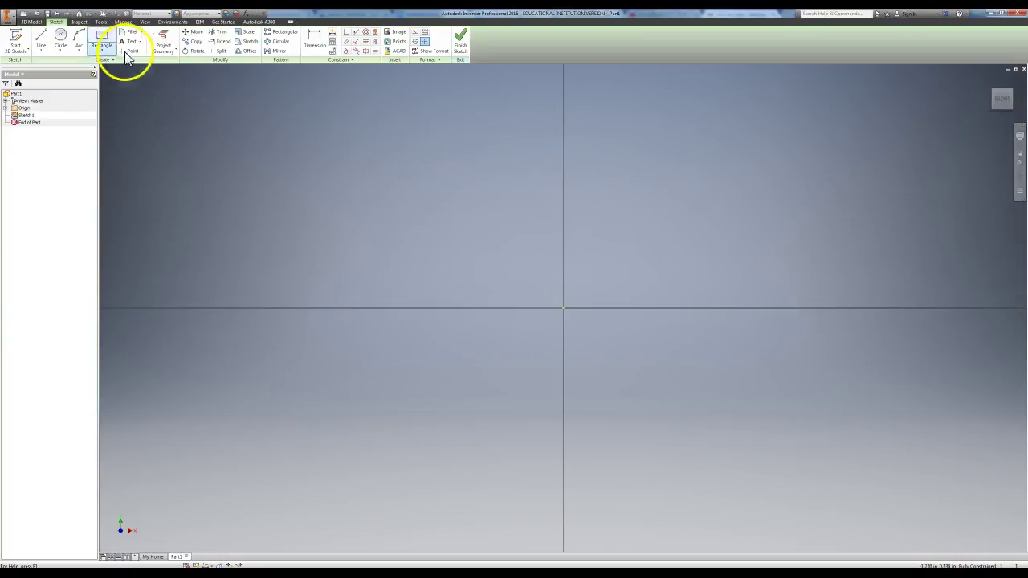
Sketch a closed seven-line profile from the origin with a base about 0.875 in long, a notched upper-left corner and a two-slope right side.
left_click(41, 45)
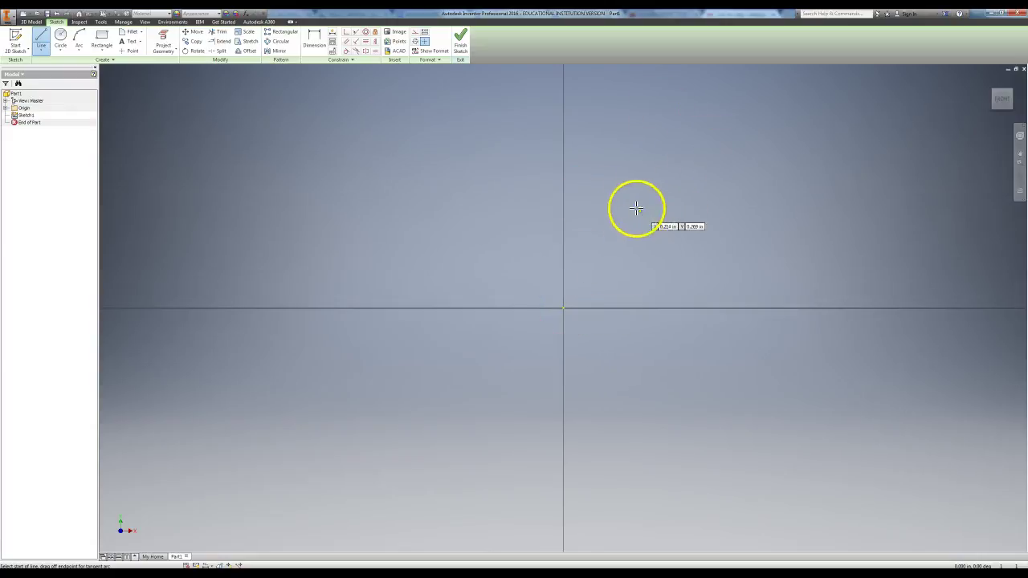
left_click(563, 245)
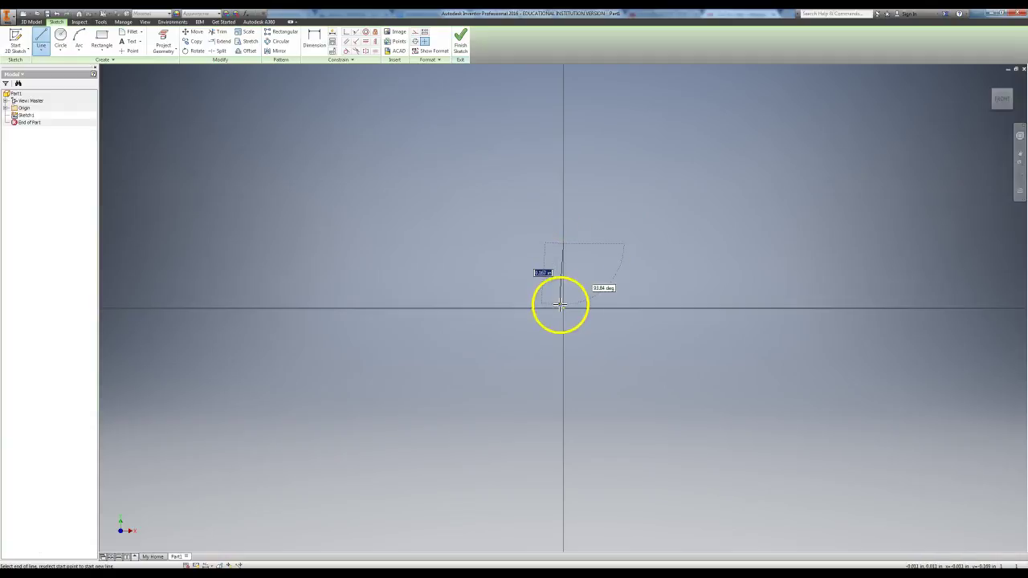
left_click(563, 307)
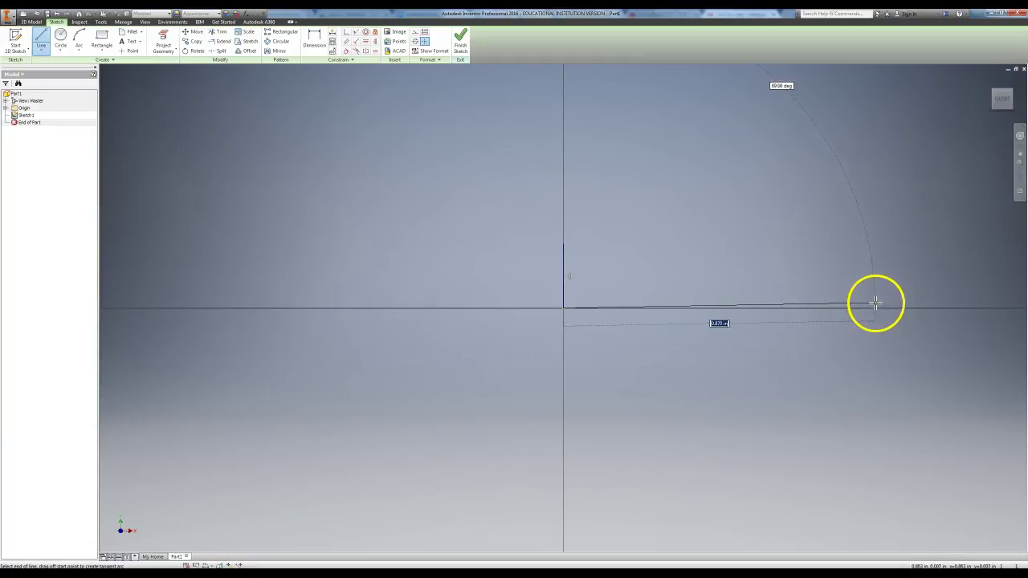
left_click(878, 308)
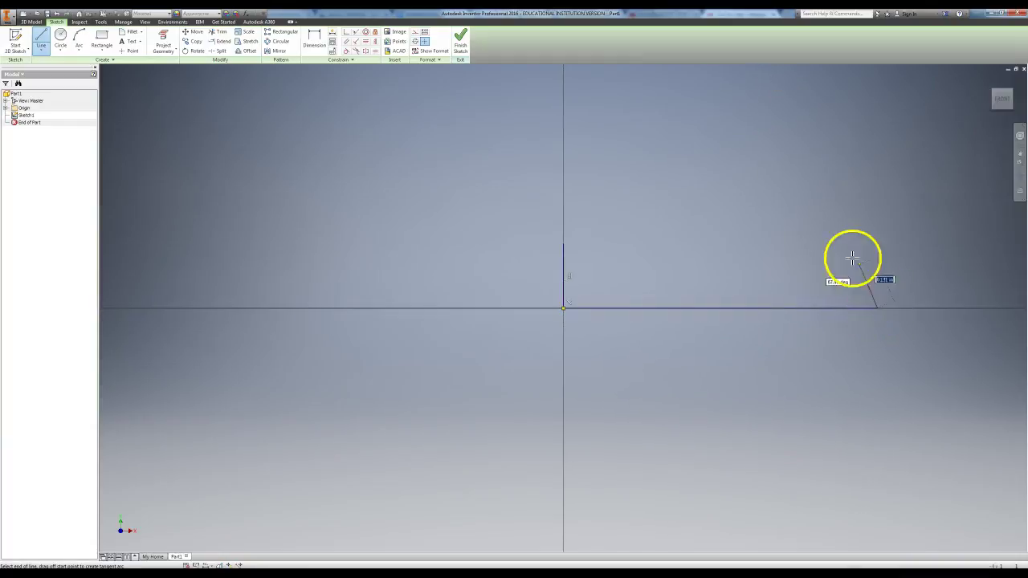
left_click(805, 200)
left_click(730, 158)
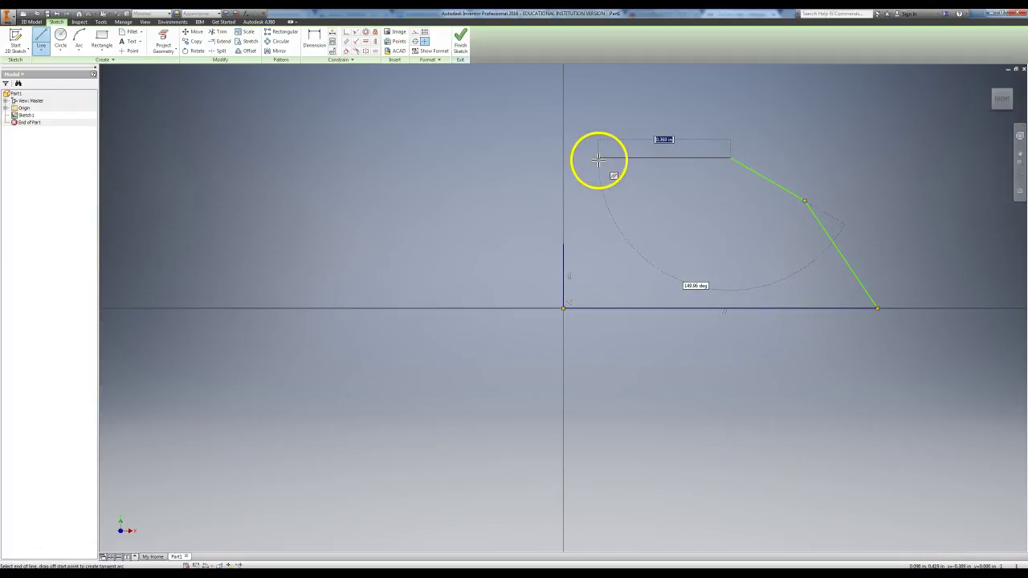
left_click(638, 159)
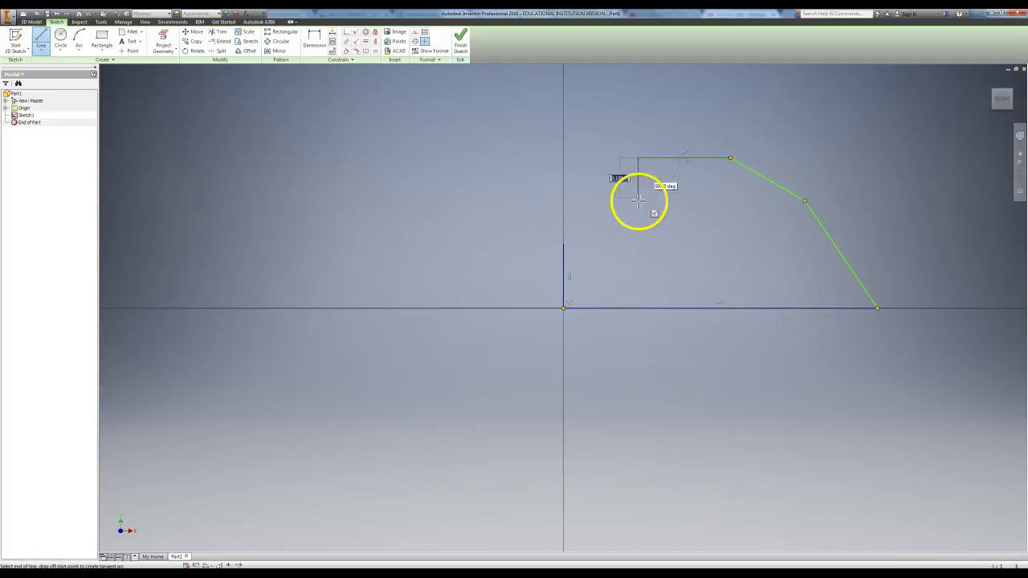
left_click(638, 242)
left_click(564, 243)
right_click(509, 195)
left_click(516, 195)
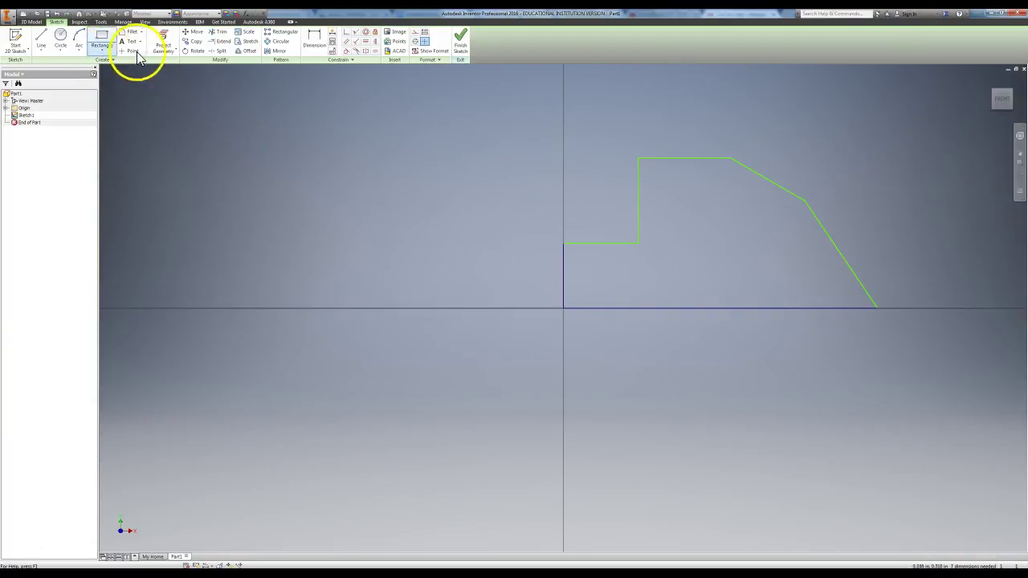
Dimension the profile's bottom edge to 3.62 in.
left_click(314, 42)
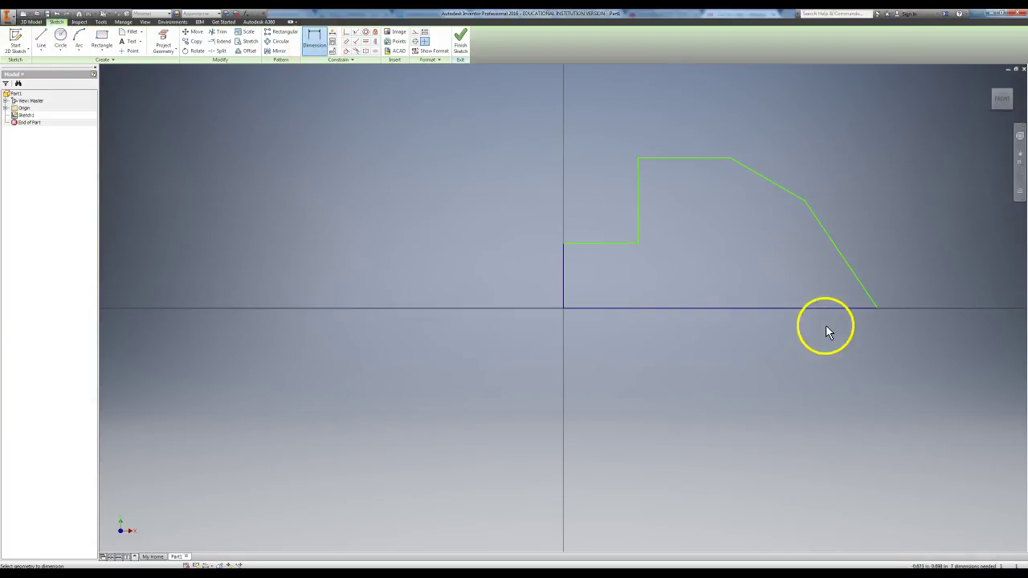
left_click(752, 308)
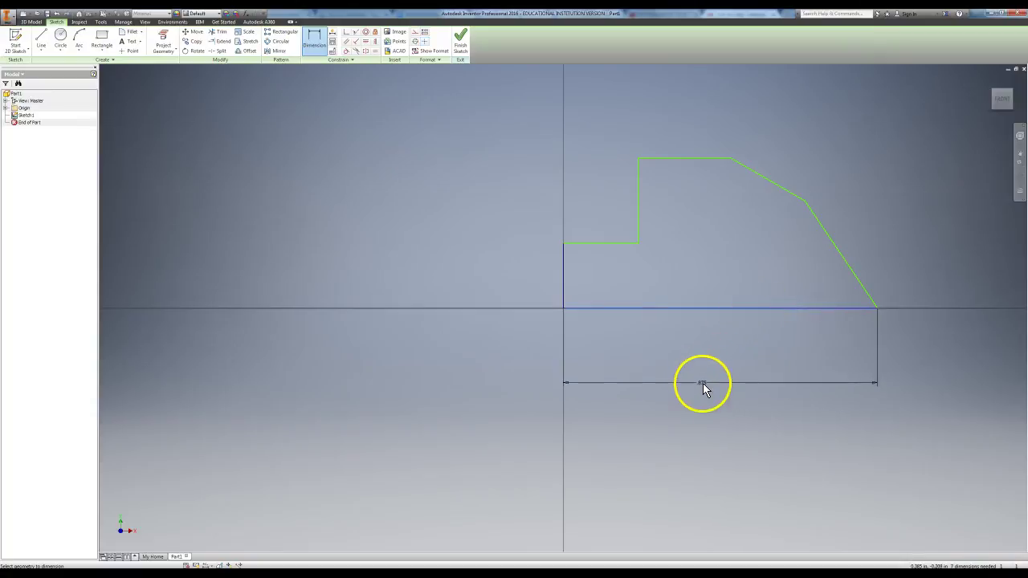
left_click(705, 384)
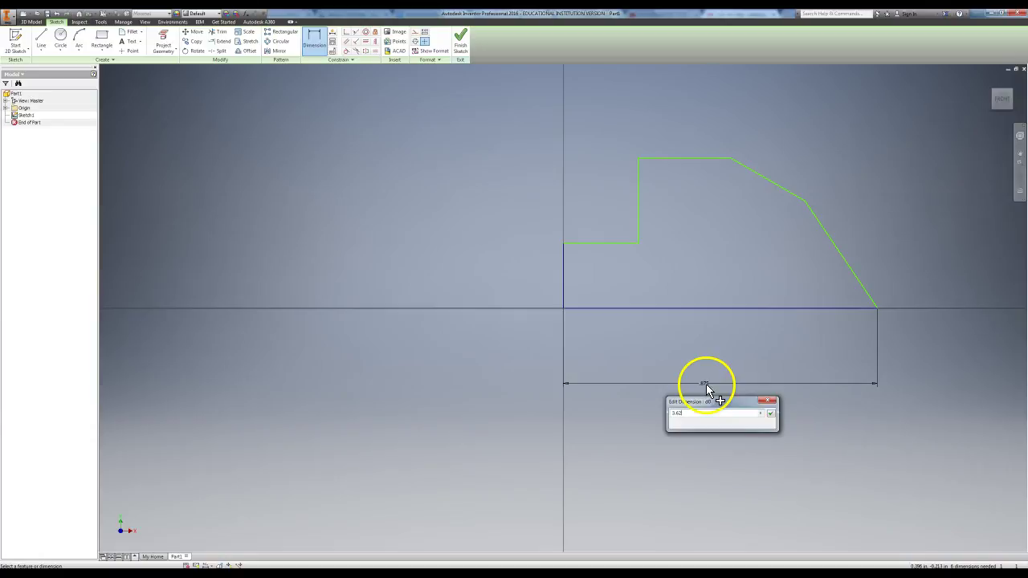
key("Return")
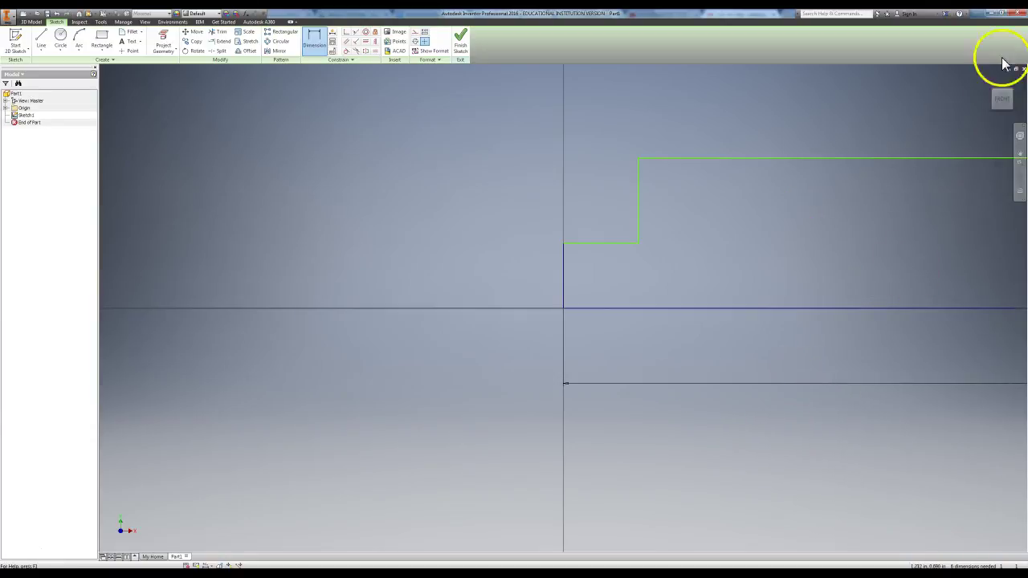
left_click(1002, 102)
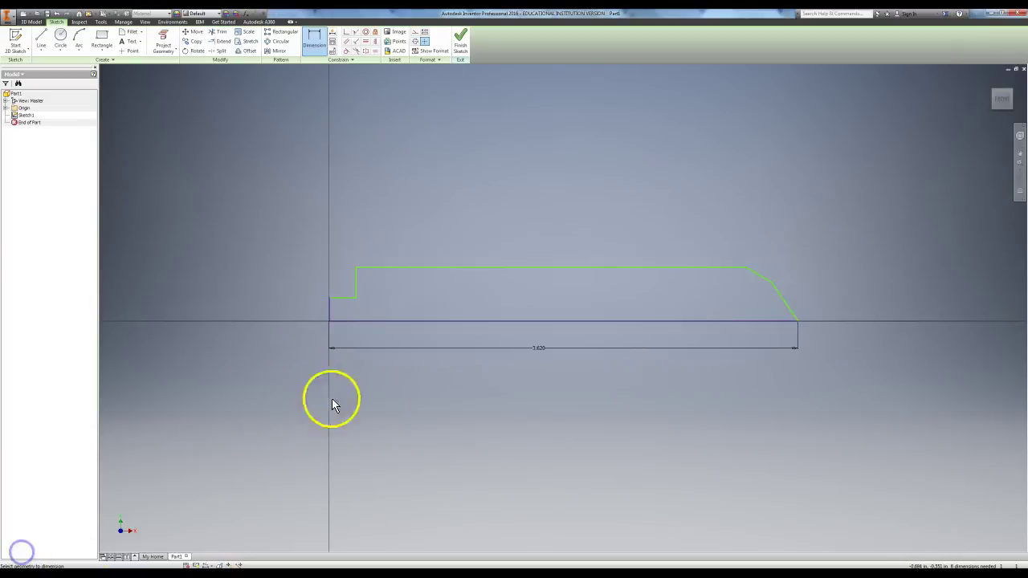
Dimension the profile's overall height between the bottom and top edges to 2 in and end the Dimension command.
left_click(525, 322)
left_click(546, 268)
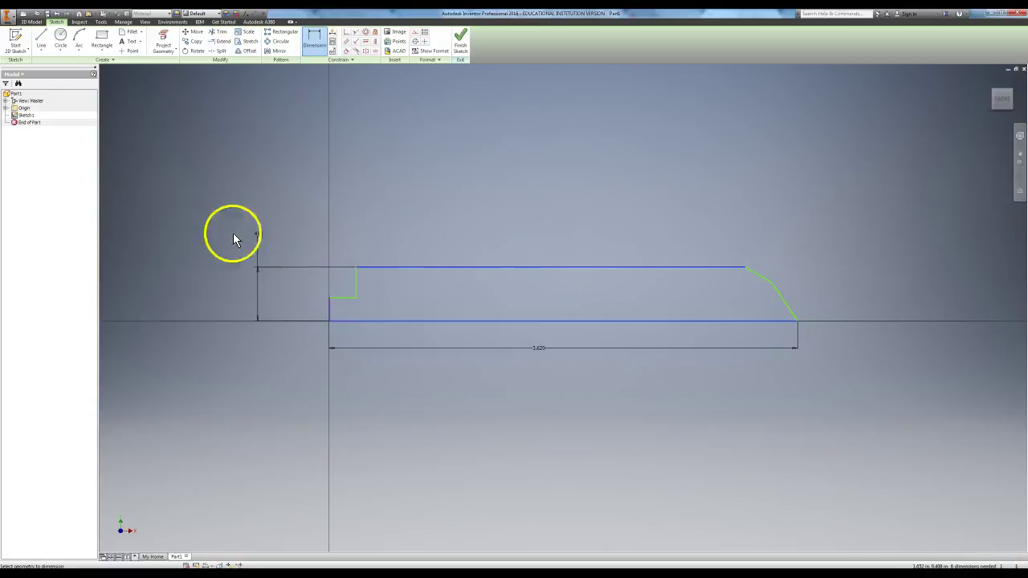
left_click(212, 246)
type("2")
key("Return")
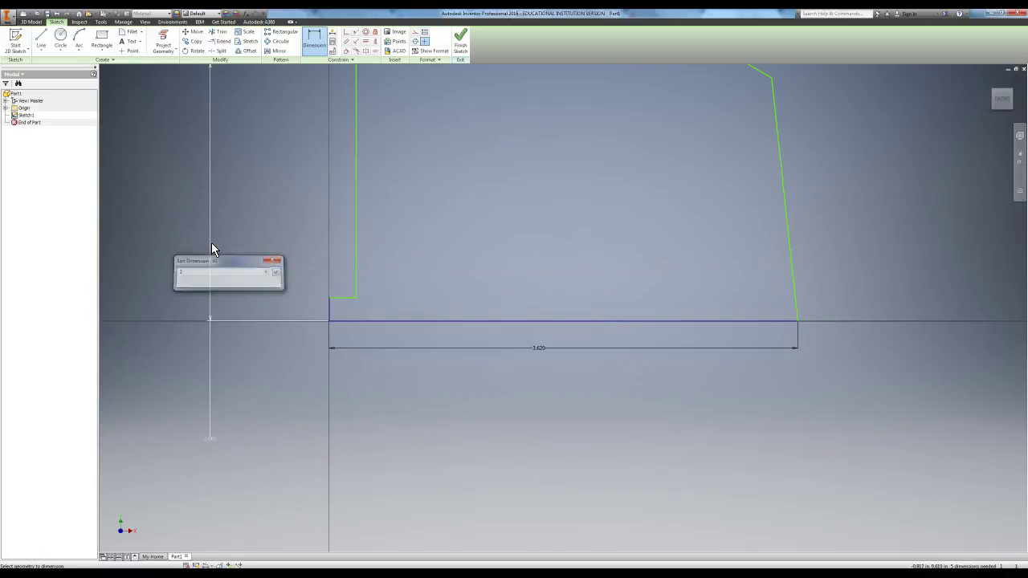
scroll(581, 258, "down", 5)
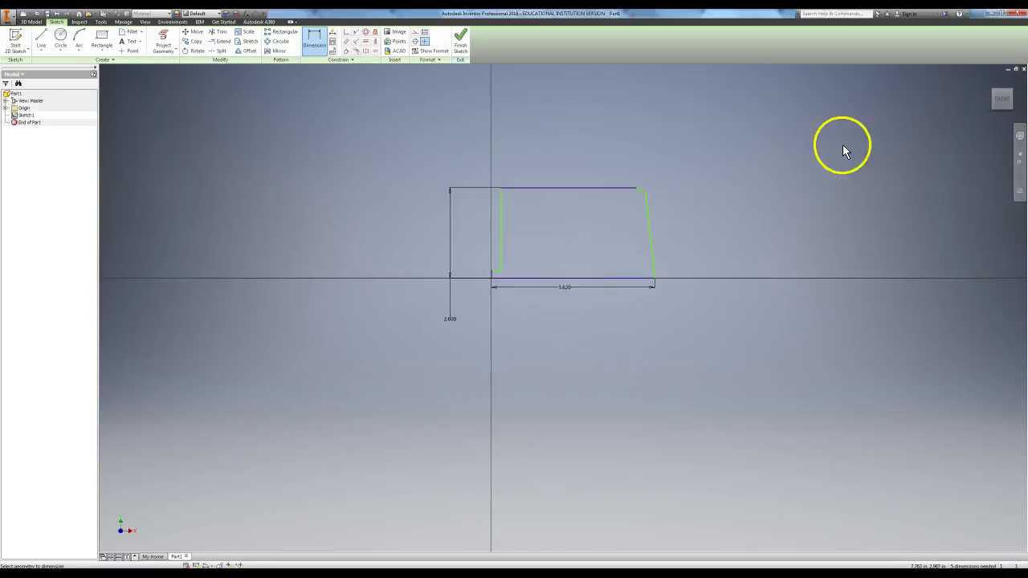
scroll(771, 223, "up", 4)
right_click(794, 221)
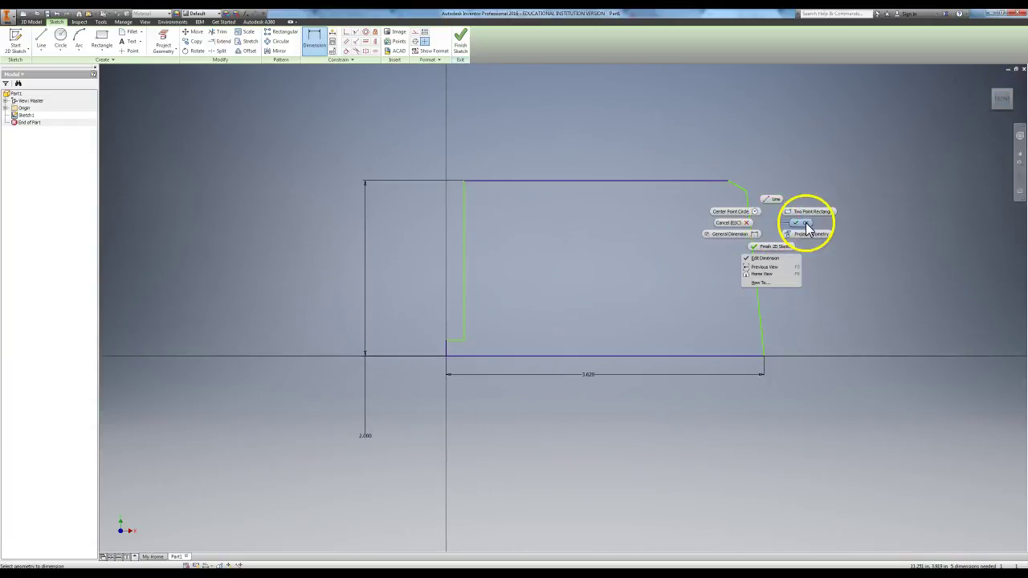
left_click(755, 206)
Reshape the profile by moving the top edge's right end to about 1.65 in from the left edge, lowering the right-side corner and enlarging the notch.
left_click_drag(728, 183, 592, 234)
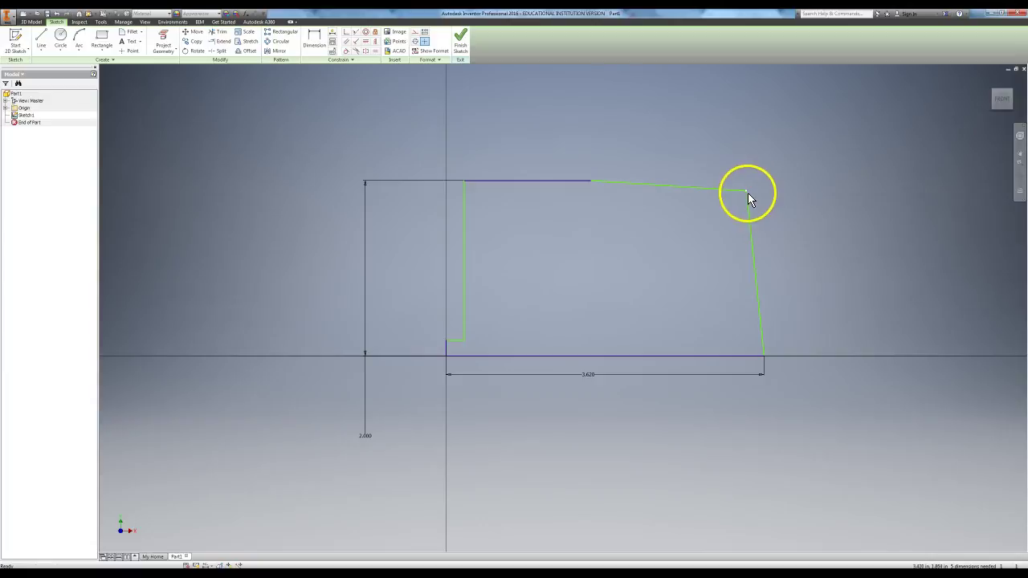
mouse_move(746, 193)
left_mouse_down()
mouse_move(689, 266)
mouse_move(705, 242)
left_mouse_up()
mouse_move(464, 342)
left_mouse_down()
mouse_move(450, 230)
mouse_move(505, 234)
left_mouse_up()
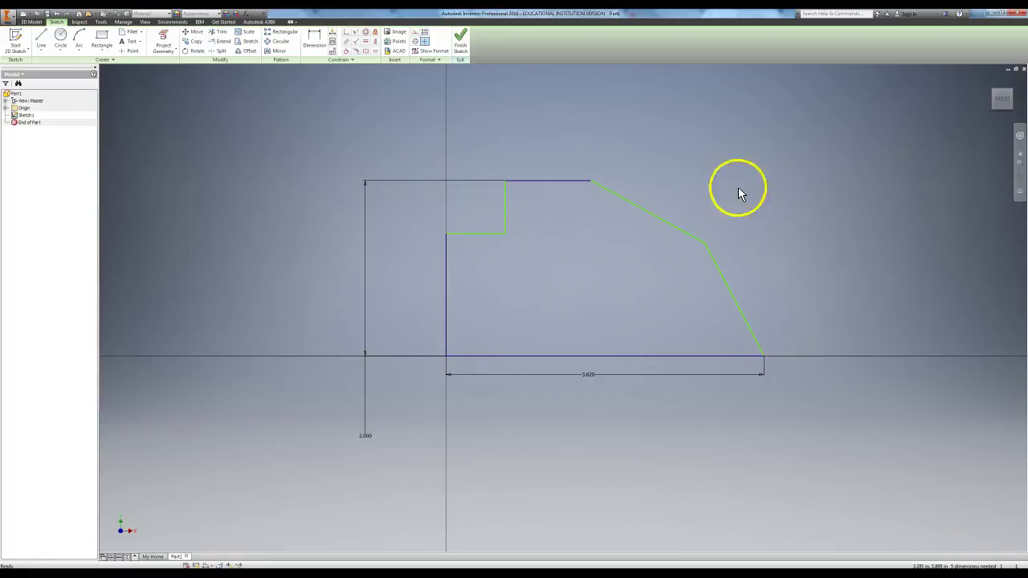
Dimension the notch's depth below the top edge to 0.5 in.
left_click(318, 43)
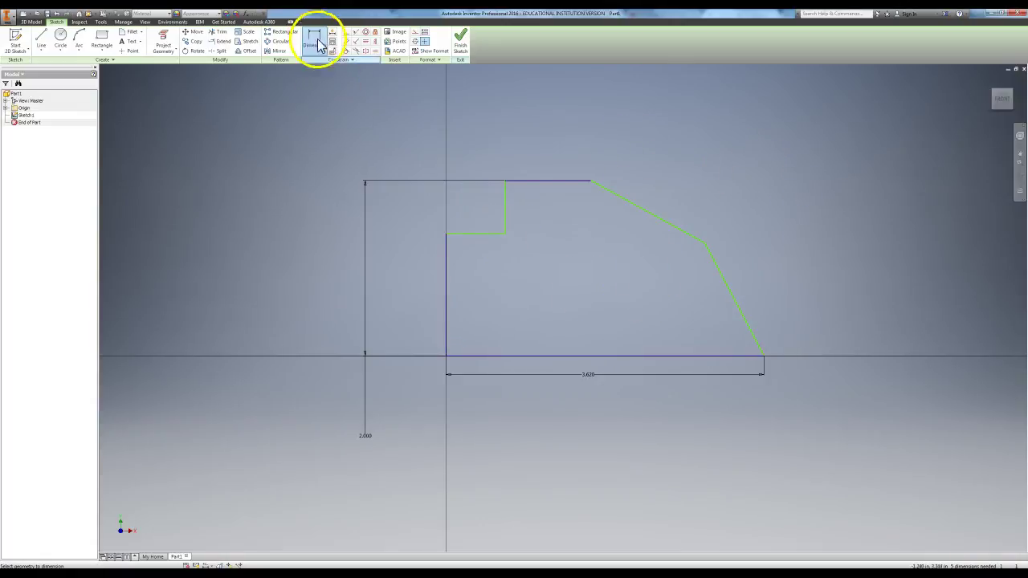
left_click(562, 180)
left_click(468, 235)
left_click(289, 204)
type(".5")
key("Return")
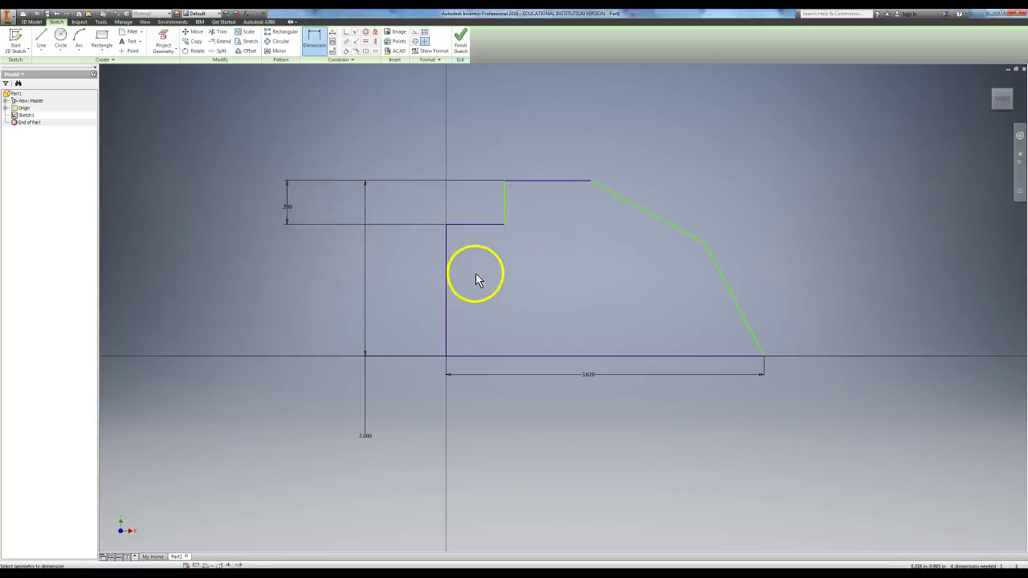
Dimension the horizontal distance from the profile's left edge to the top edge's right end to 1.63 in.
left_click(447, 280)
left_click(592, 183)
left_click(506, 136)
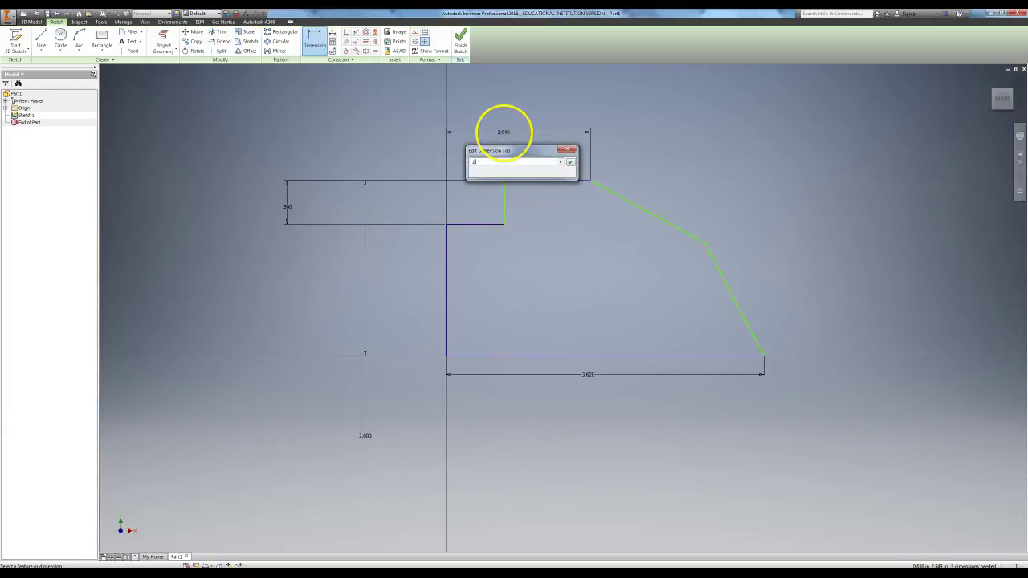
key("Return")
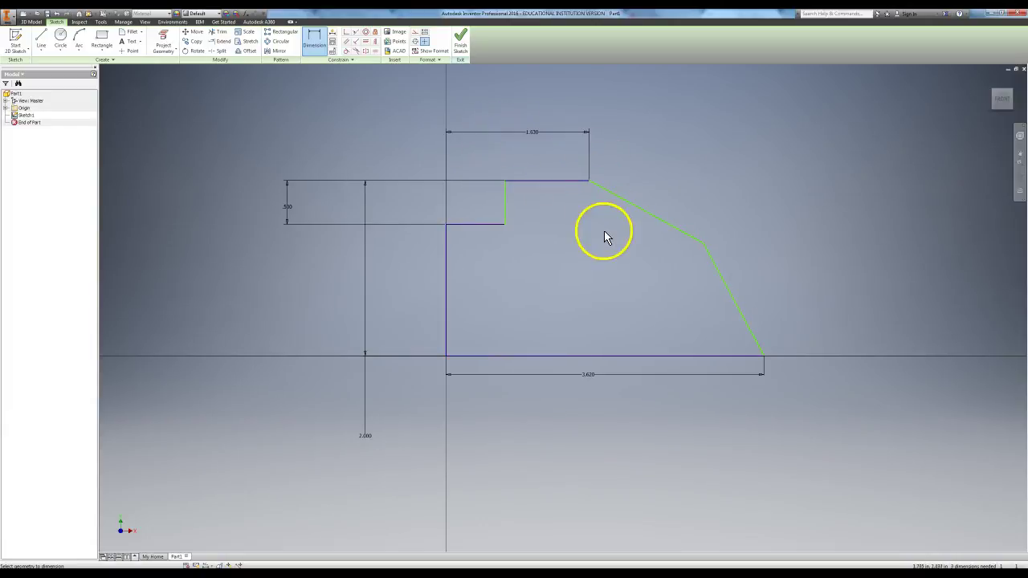
Dimension the notch's width from the profile's left edge to the notch's vertical wall to 0.75 in.
left_click(506, 210)
left_click(448, 299)
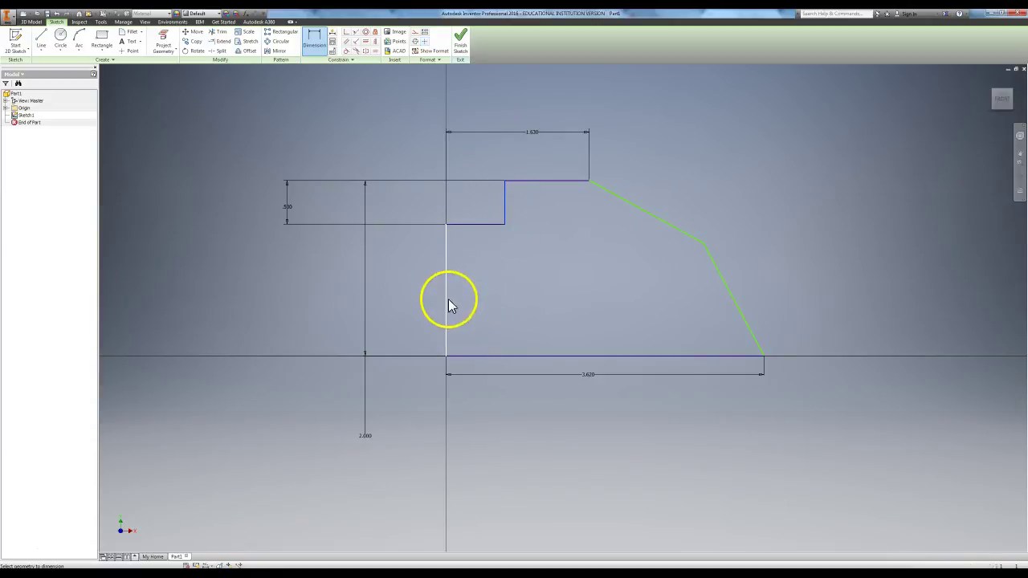
left_click(366, 110)
type(".75")
key("Return")
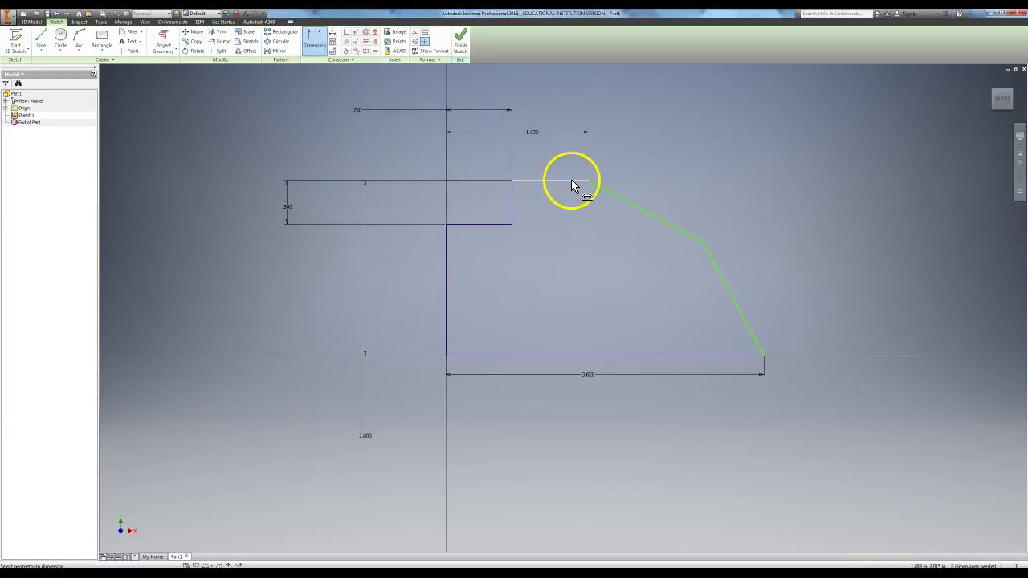
Dimension the angle between the top edge and the upper sloped edge to 30 degrees.
left_click(574, 184)
left_click(617, 197)
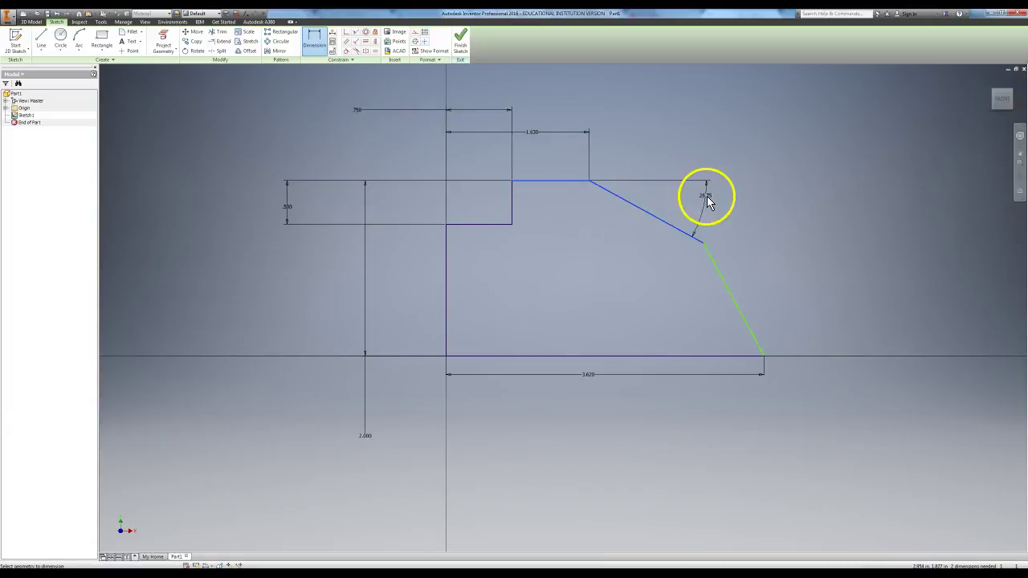
left_click(706, 201)
key("Return")
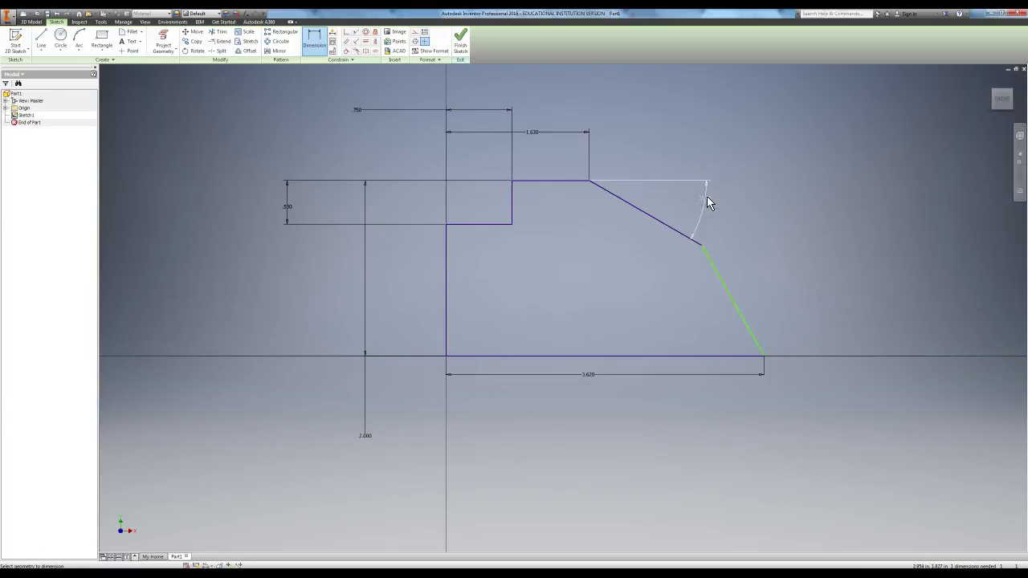
Dimension the angle between the lower sloped edge and the bottom edge to 60 degrees and end the Dimension command.
left_click(731, 304)
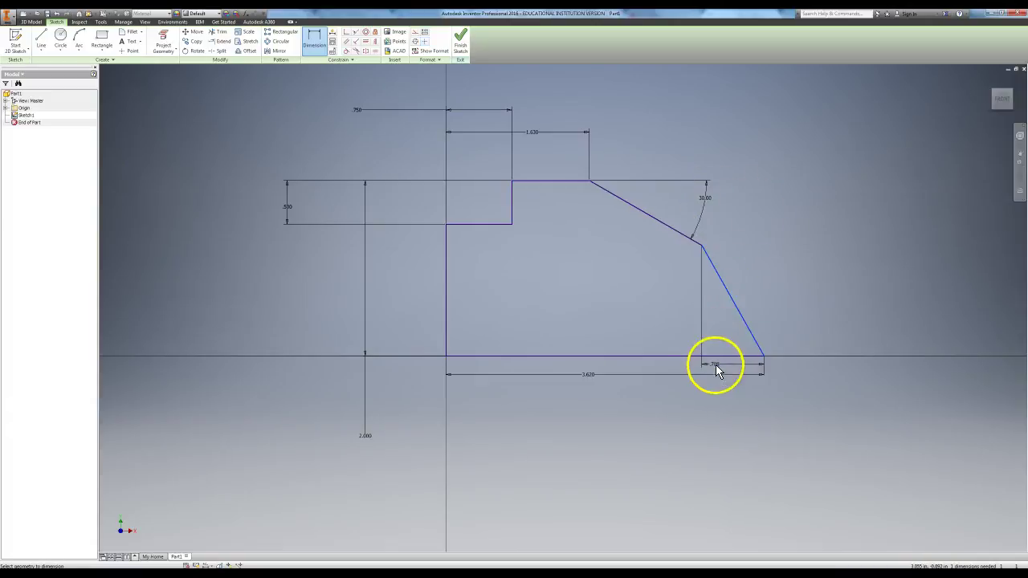
left_click(713, 357)
left_click(698, 323)
type("60")
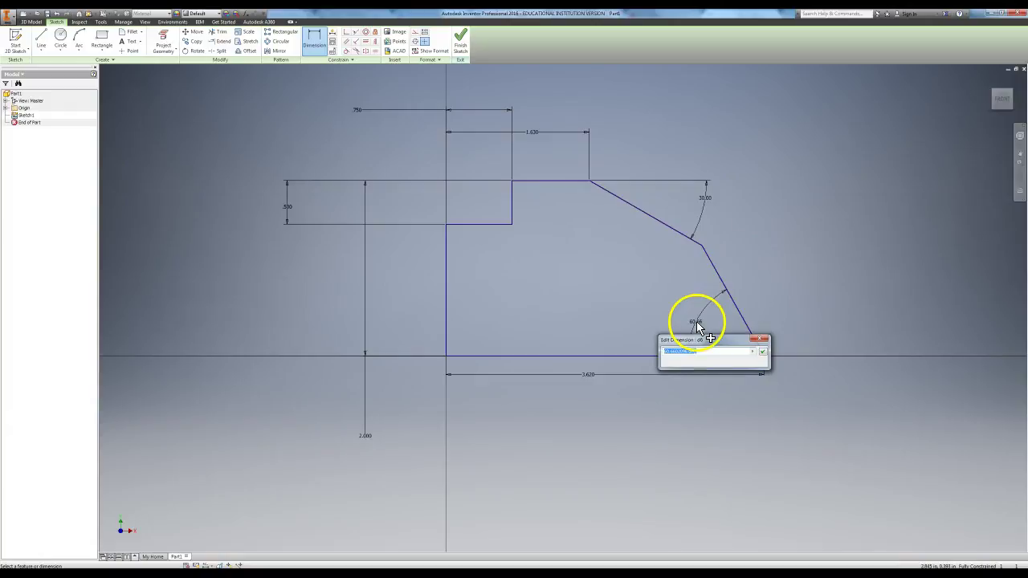
key("Return")
right_click(792, 246)
left_click(808, 241)
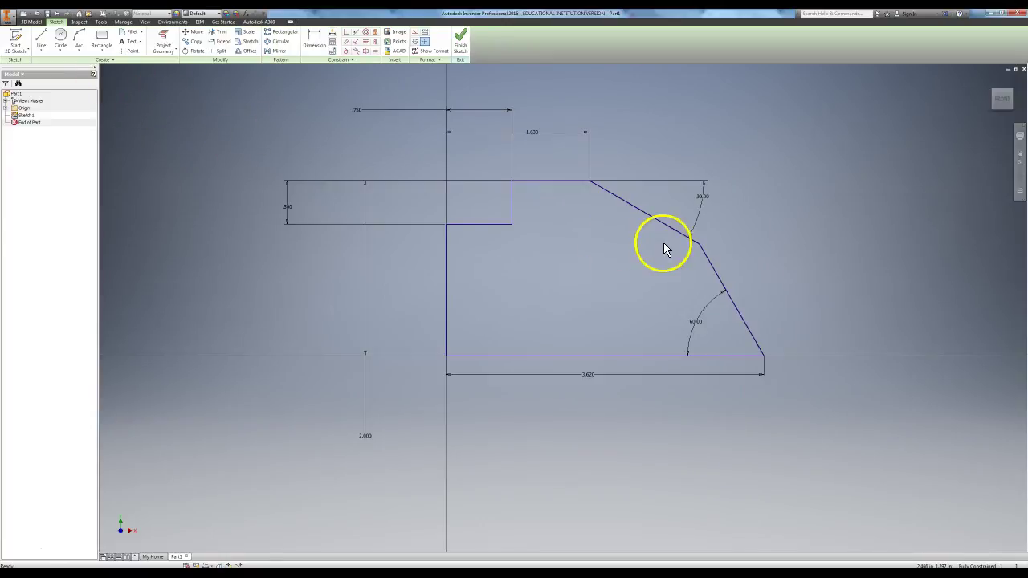
Finish the sketch and extrude the notched profile into a solid body.
left_click(461, 44)
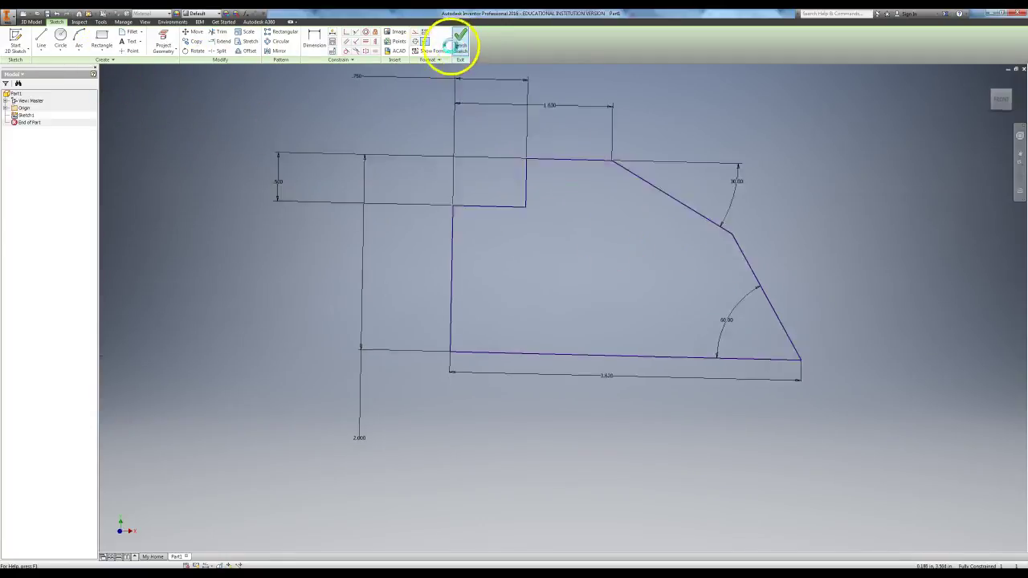
left_click(991, 82)
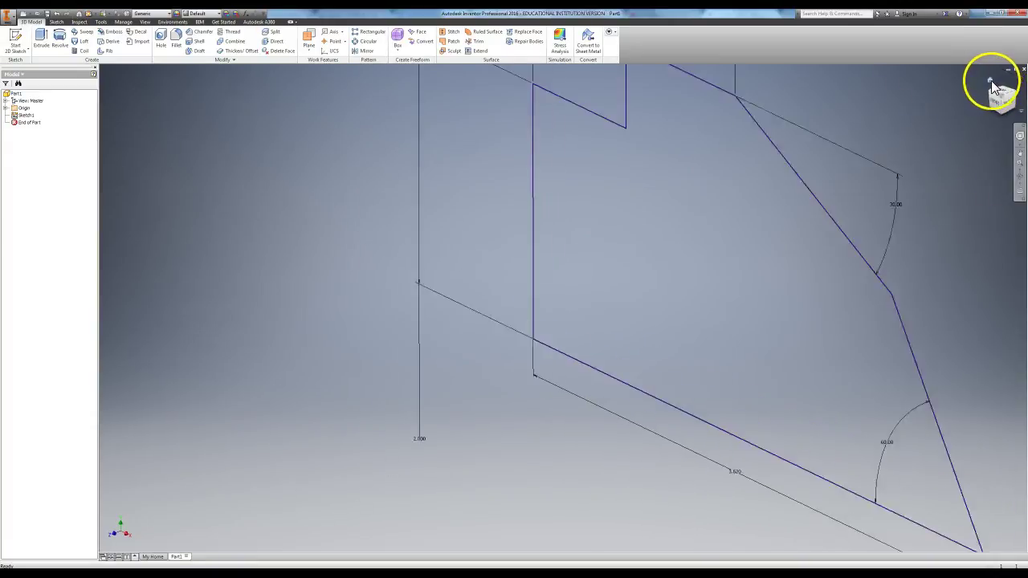
left_click(40, 37)
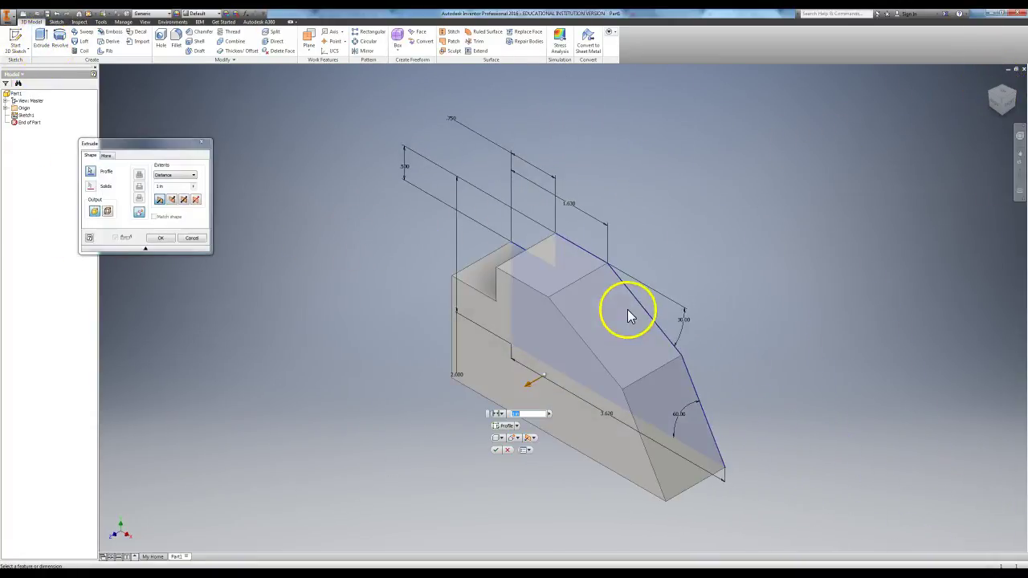
left_click_drag(169, 187, 157, 196)
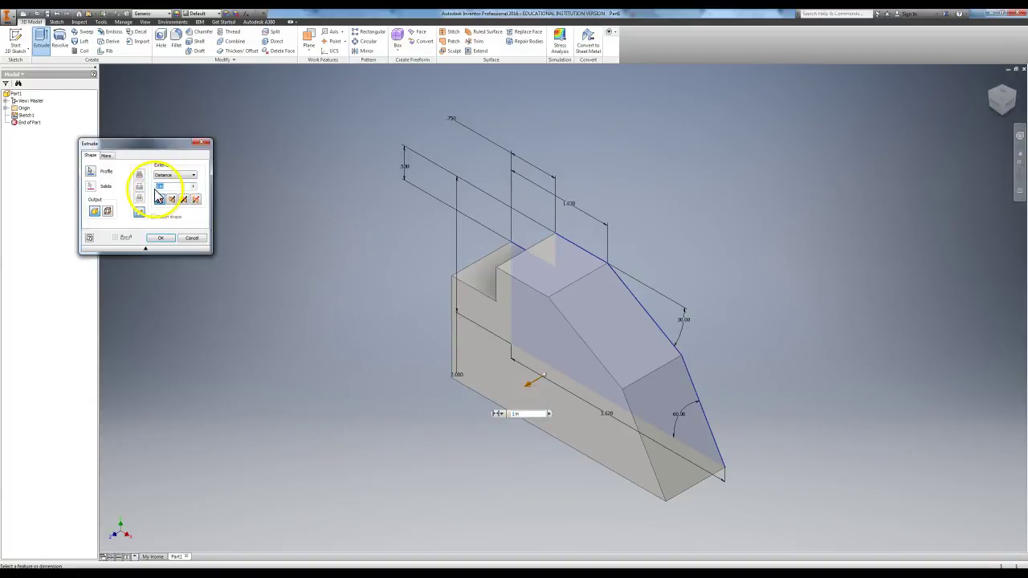
key("Return")
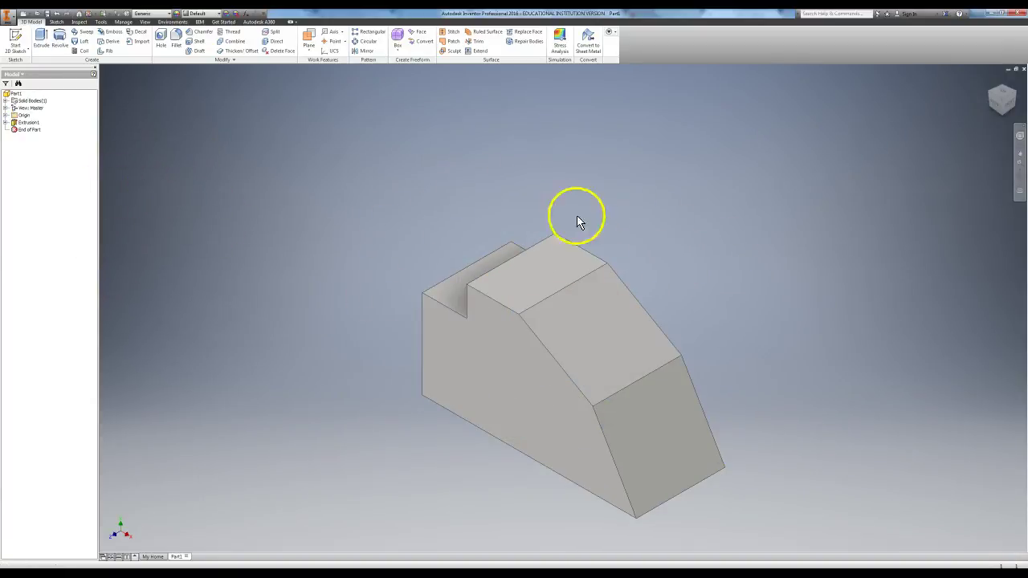
Start a new 2D sketch on the block's flat top face beside the notch.
left_click(23, 49)
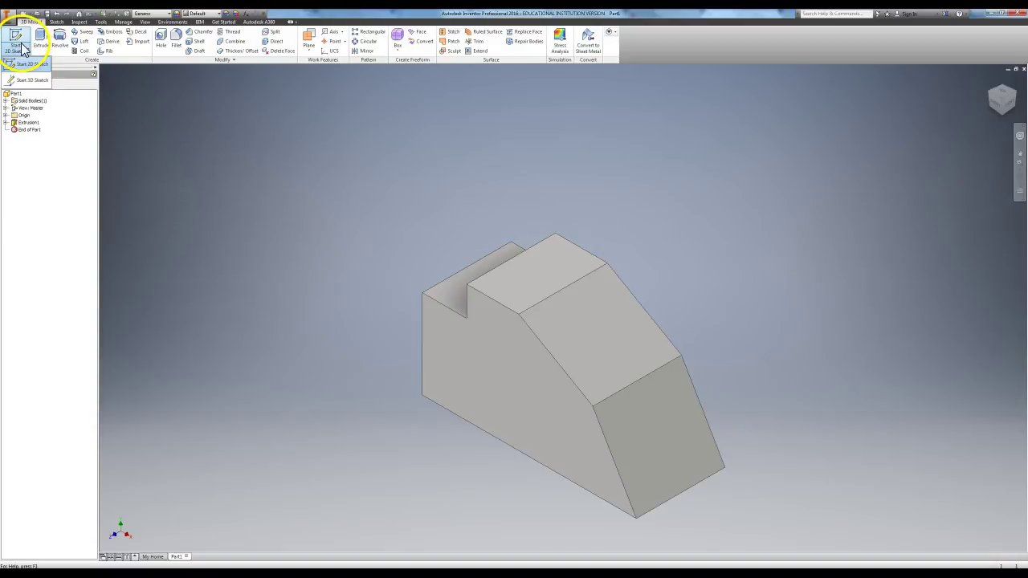
left_click(29, 65)
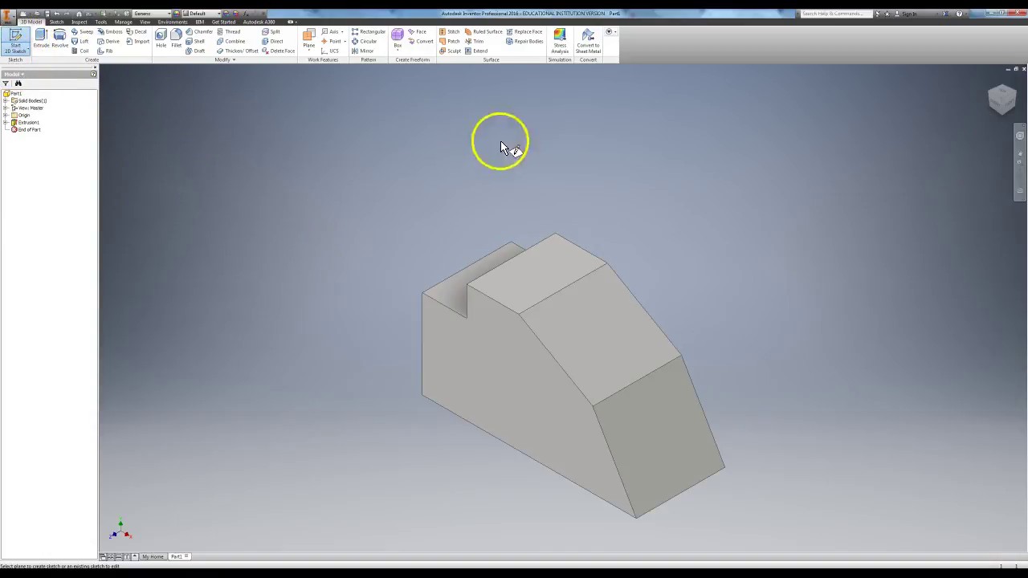
left_click(540, 271)
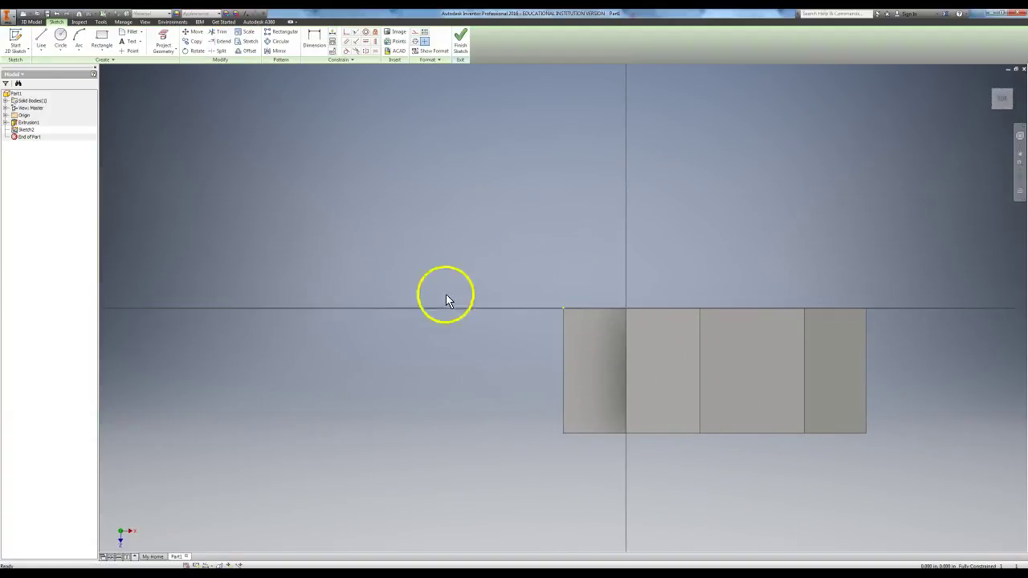
Draw a rectangle about 1.07 in high over the block in the top view, inset from all four outer edges.
left_click(101, 39)
left_click(586, 326)
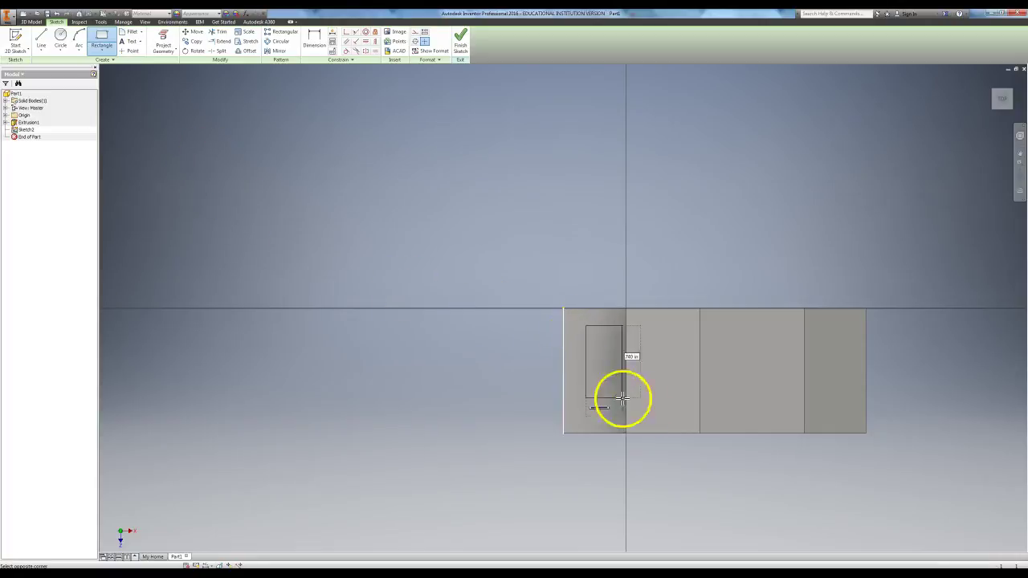
left_click(852, 415)
right_click(735, 148)
left_click(767, 152)
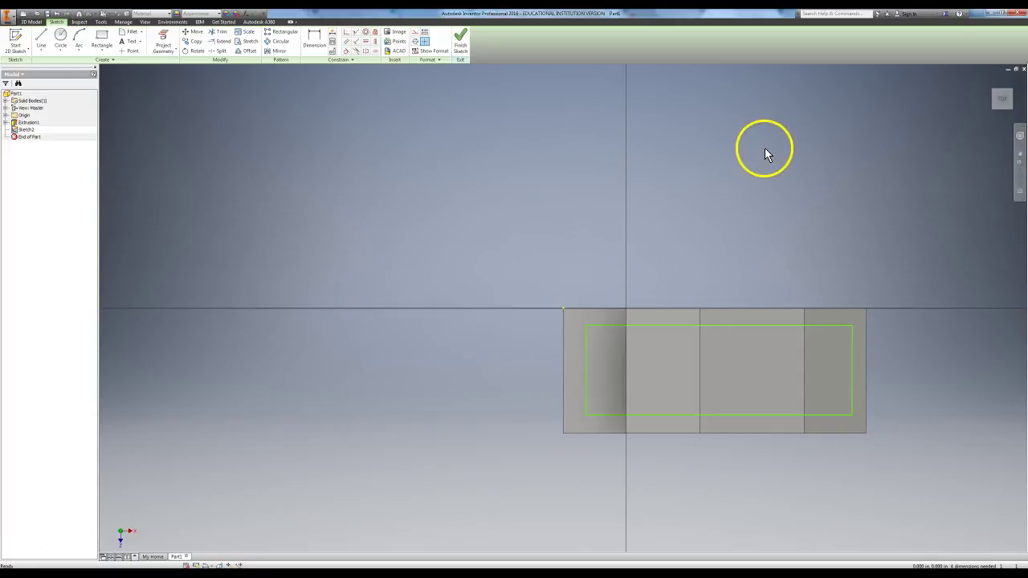
left_click(326, 42)
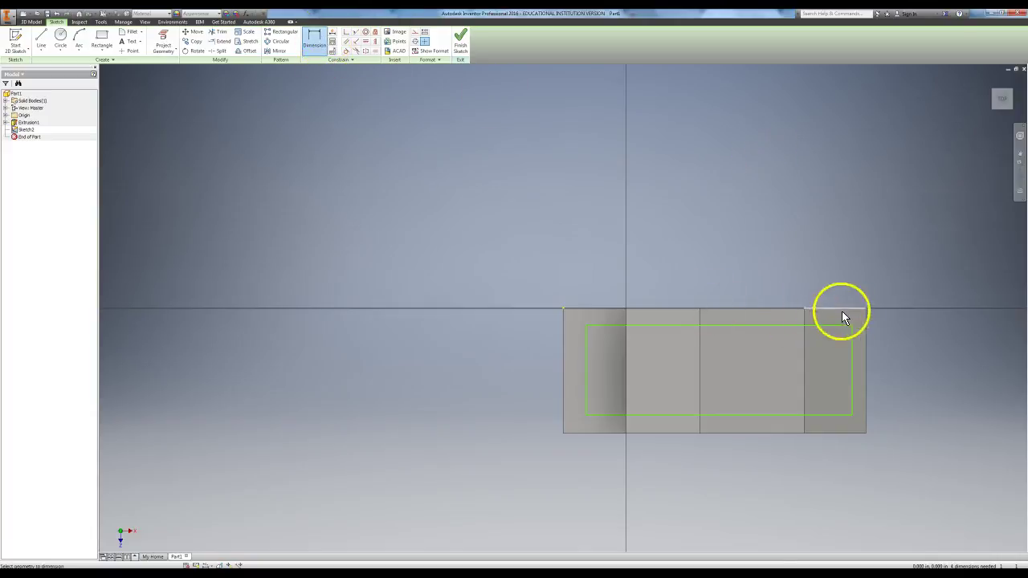
left_click(852, 368)
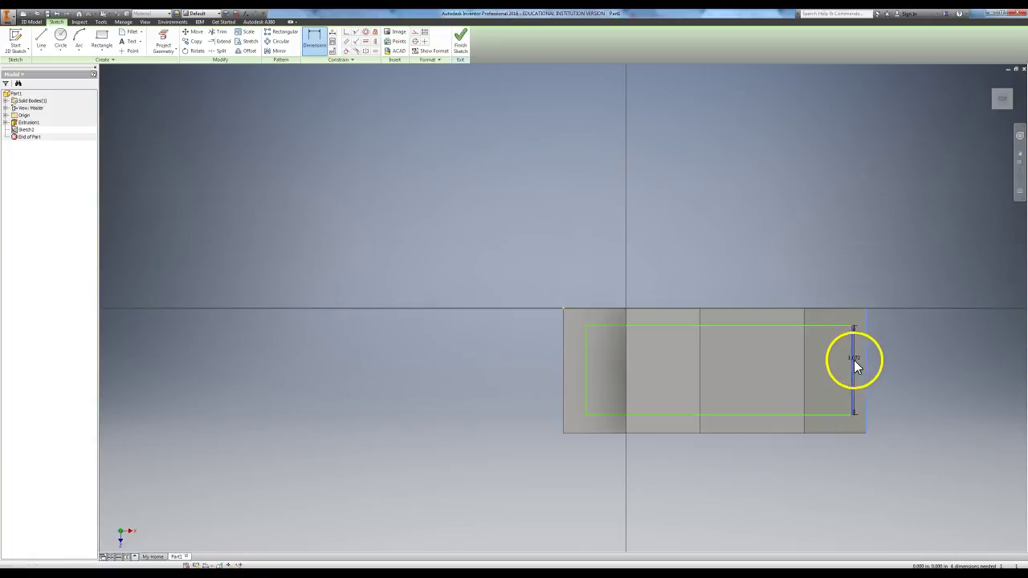
left_click(865, 415)
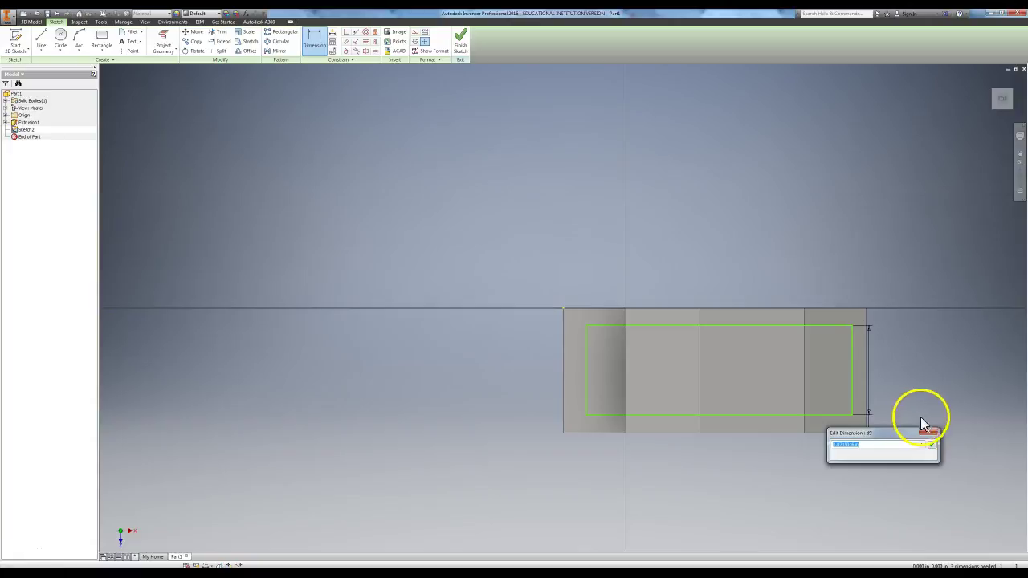
left_click(929, 433)
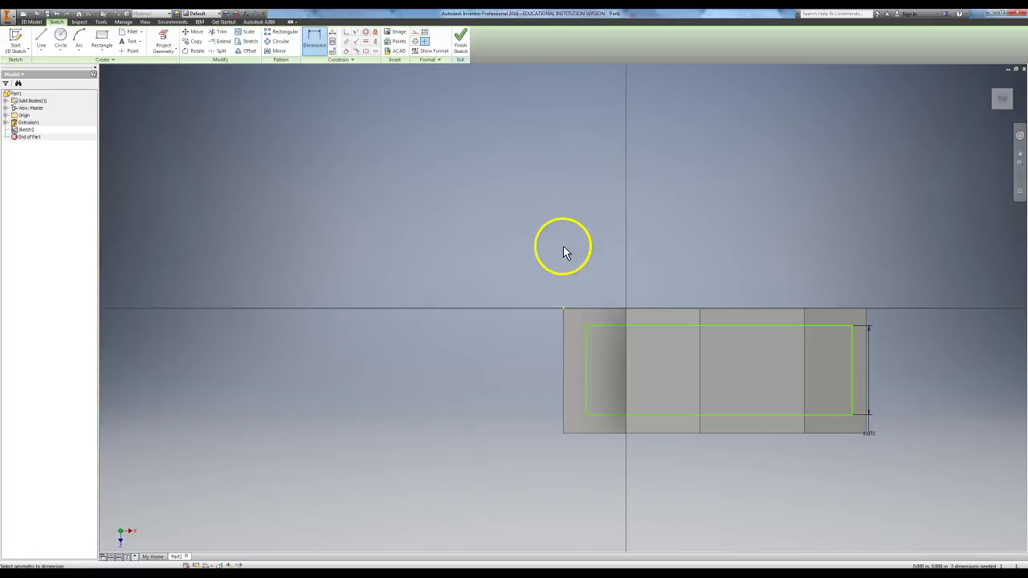
key("ctrl+z")
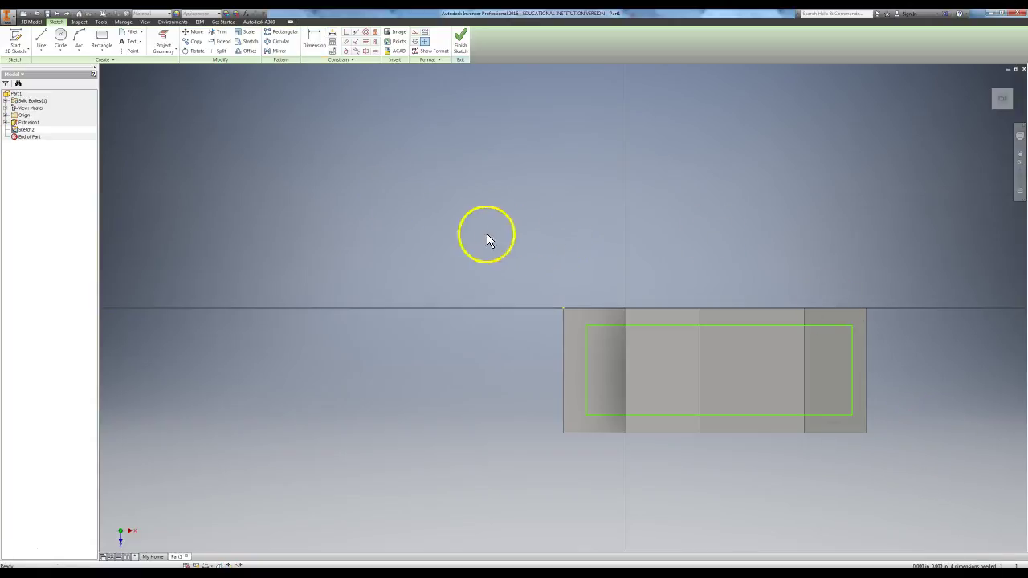
Dimension the distance between the rectangle's right side and the block's right edge to 0 in.
left_click(320, 42)
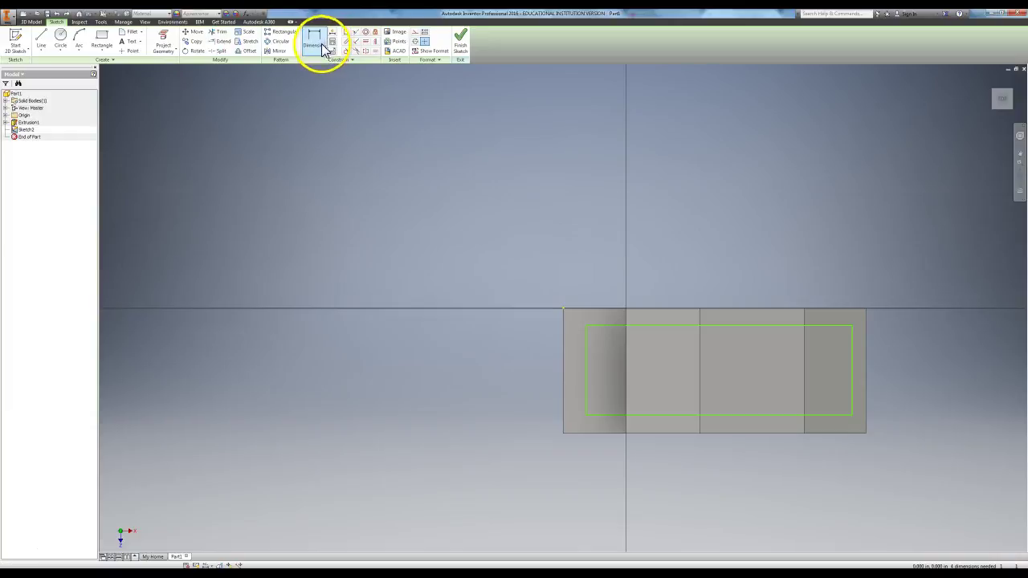
left_click(853, 365)
left_click(864, 297)
left_click(863, 248)
type("0")
key("Return")
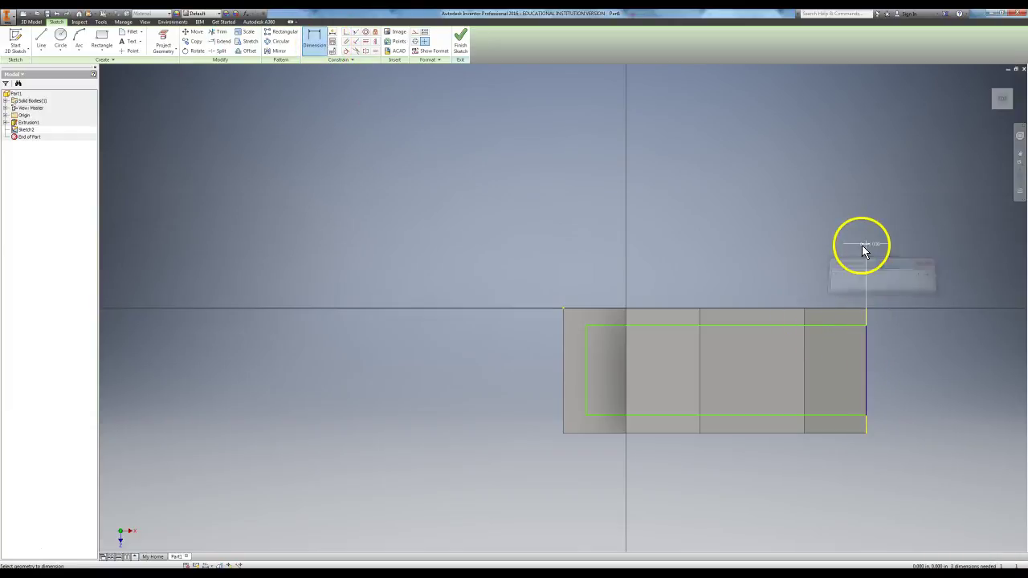
left_click(675, 327)
left_click(459, 323)
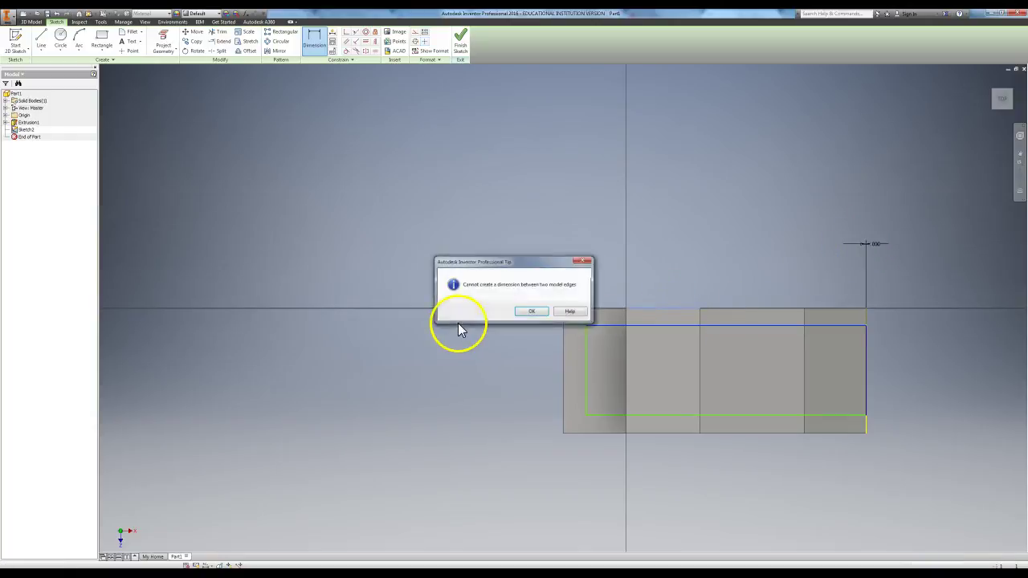
left_click(533, 313)
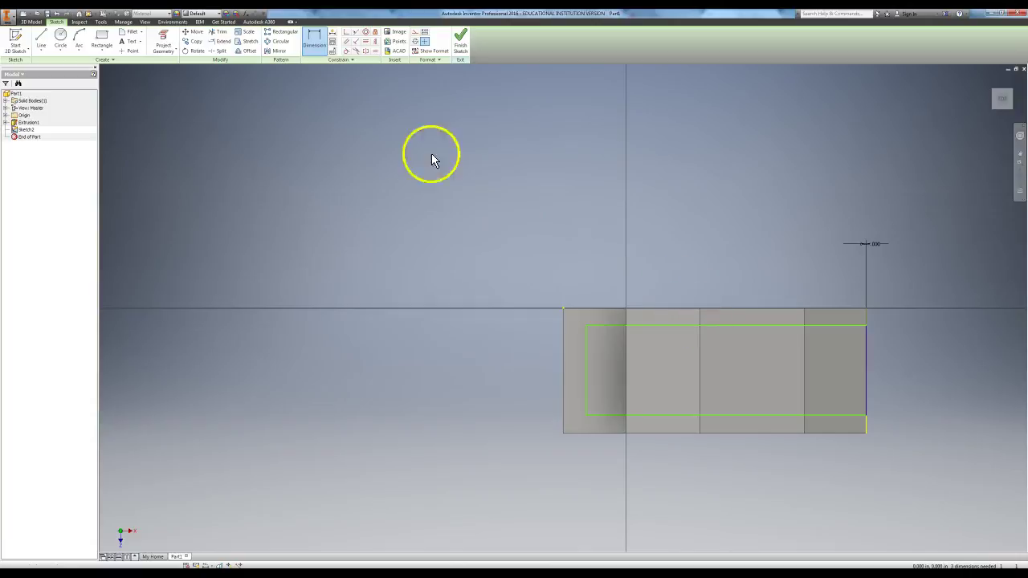
Dimension the rectangle's upper side to 0.25 in from the block's upper edge in the top view.
left_click(657, 326)
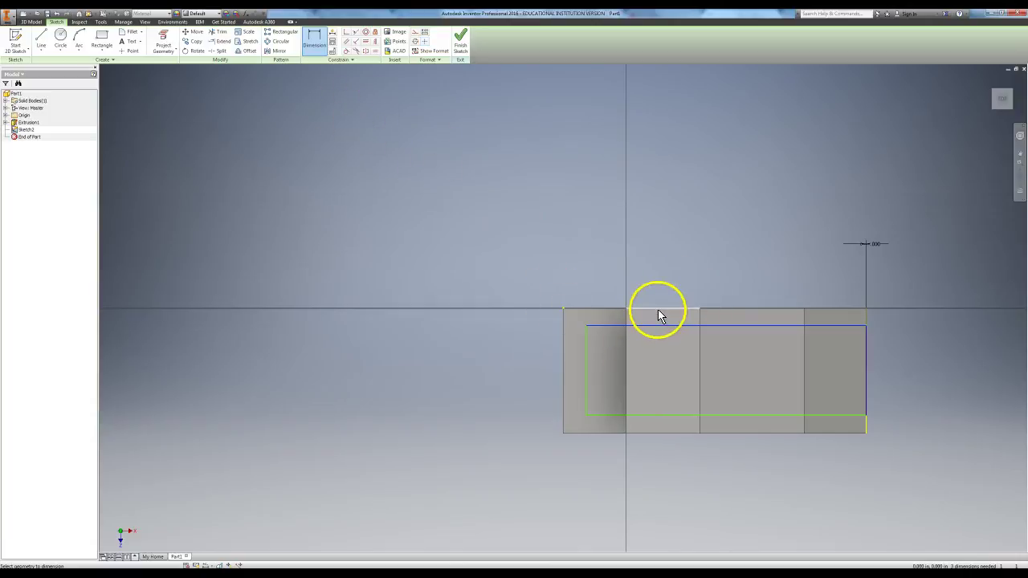
left_click(493, 316)
type(".25")
key("Return")
Dimension the rectangle's left side to 0.25 in from the block's left edge.
left_click(585, 385)
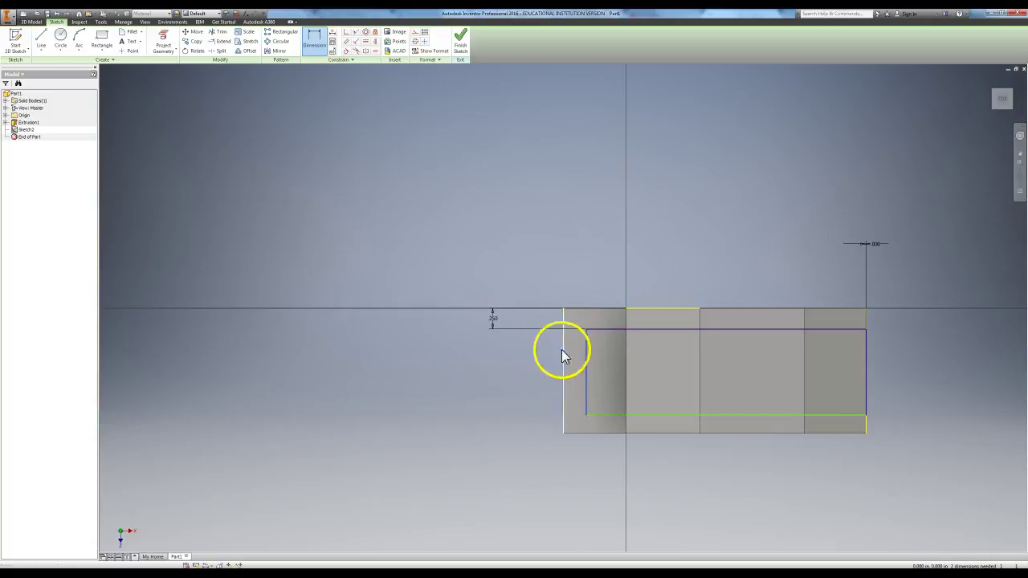
left_click(563, 363)
left_click(579, 264)
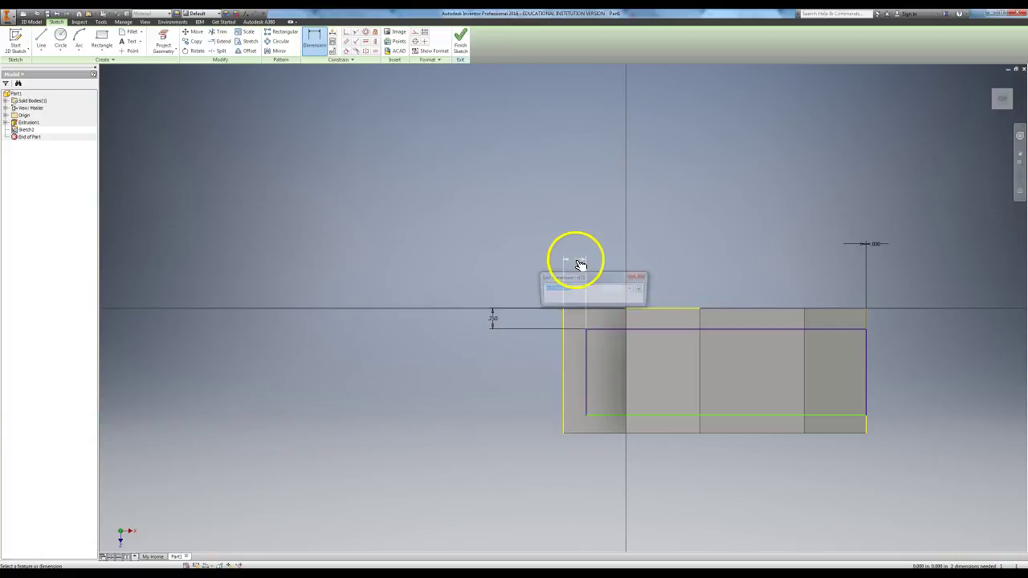
type(".25")
key("Return")
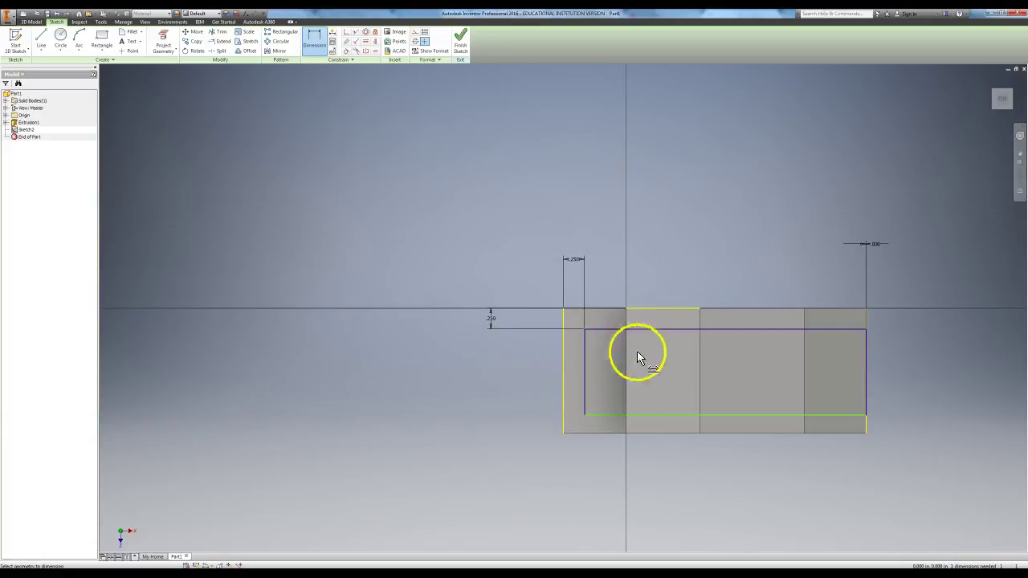
Dimension the rectangle's lower side to 0.25 in from the block's lower edge and return to the isometric home view.
left_click(663, 435)
left_click(448, 419)
type(".25")
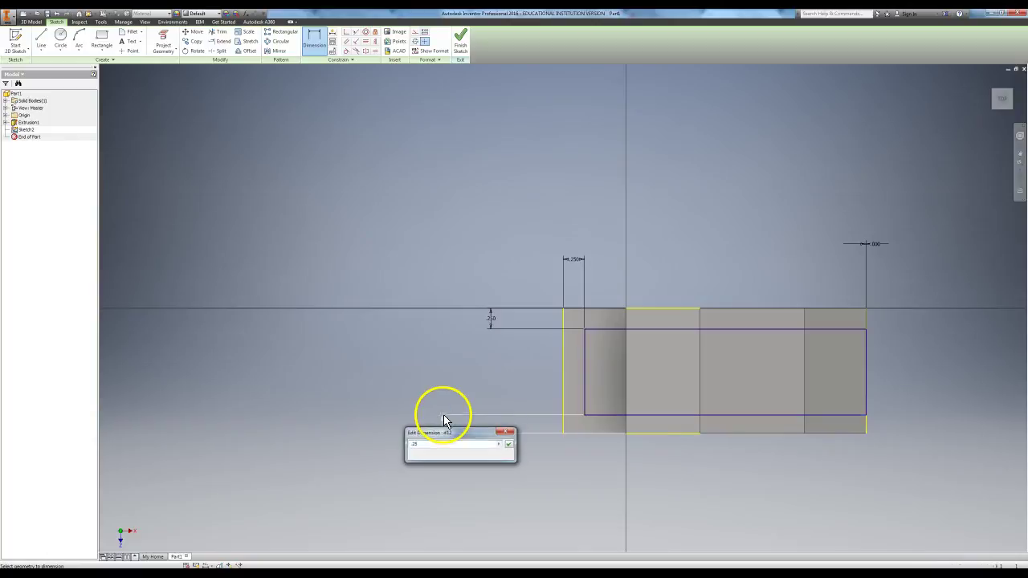
key("Return")
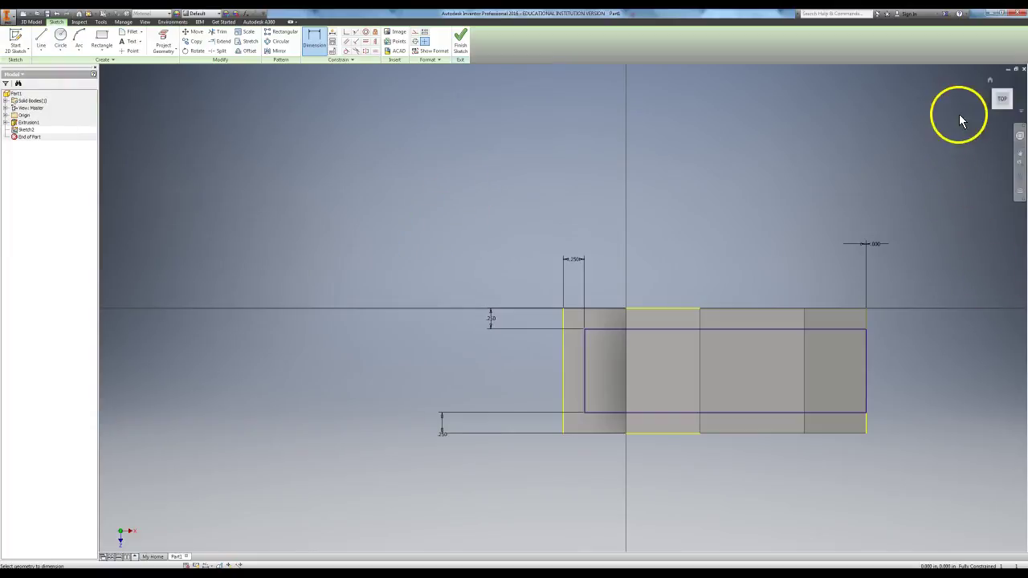
left_click(986, 84)
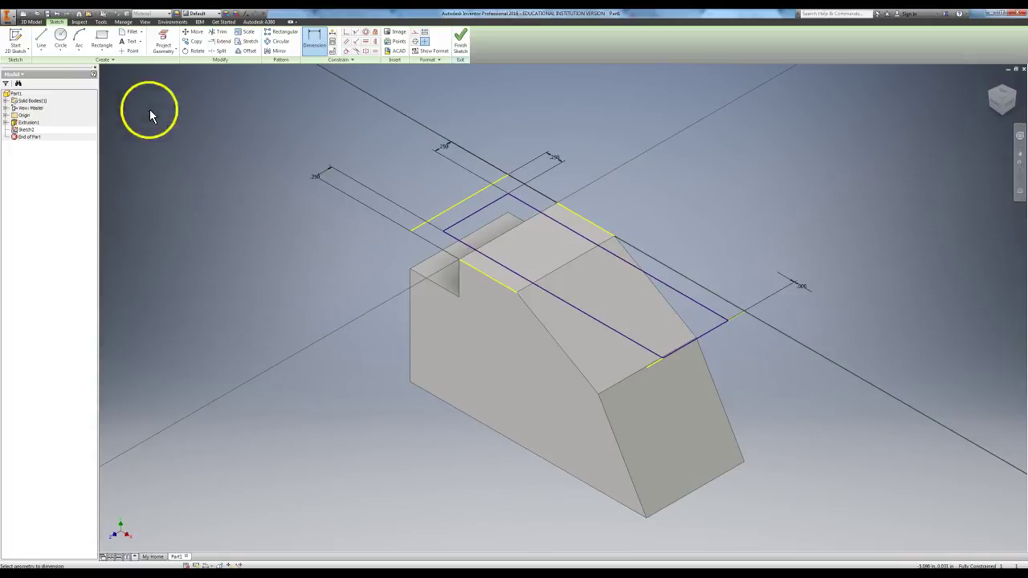
Finish the sketch and cut-extrude the rectangle downward into the block with a distance of 2-.25 in.
left_click(461, 40)
left_click(40, 38)
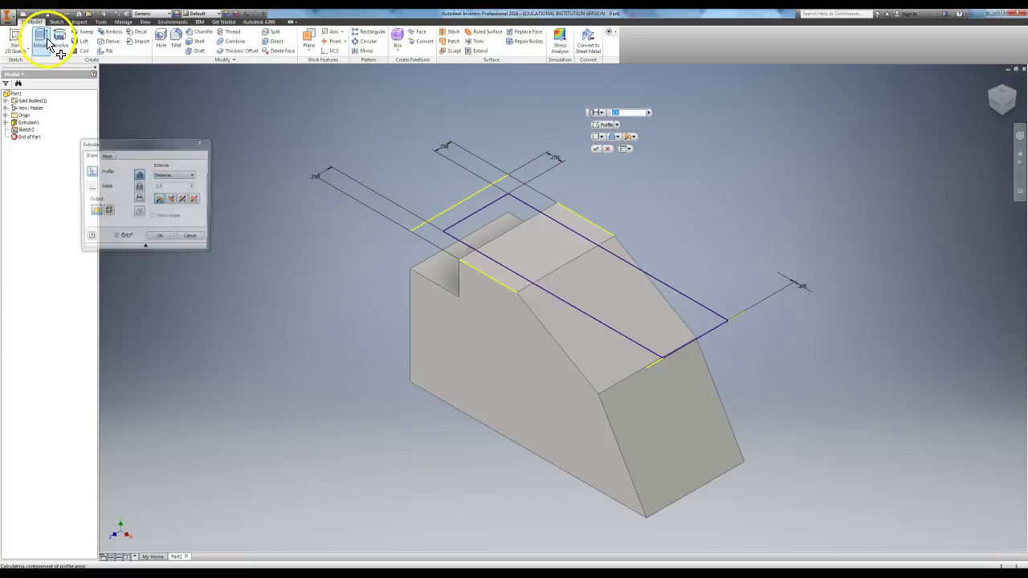
left_click(172, 200)
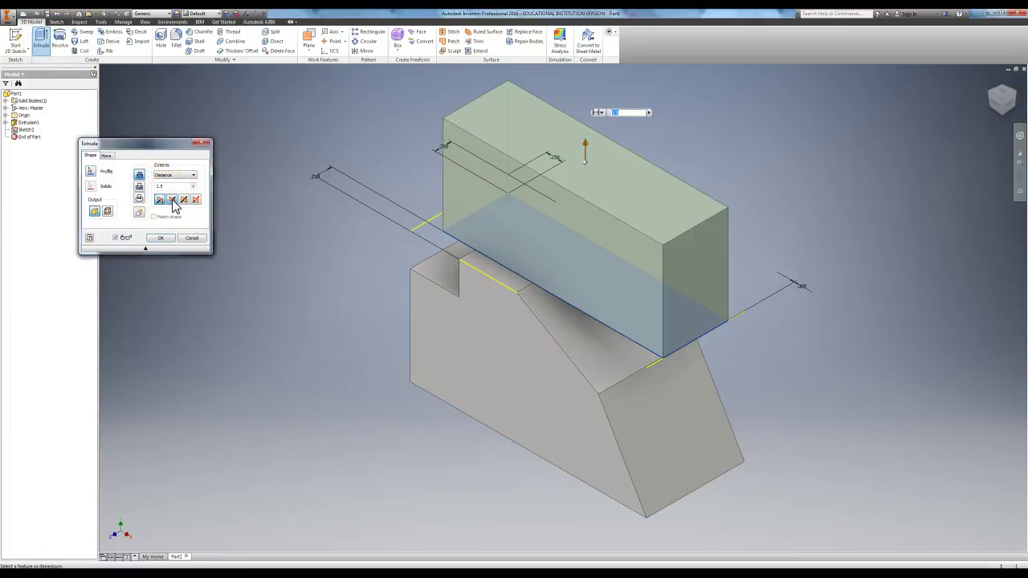
double_click(173, 186)
key("BackSpace")
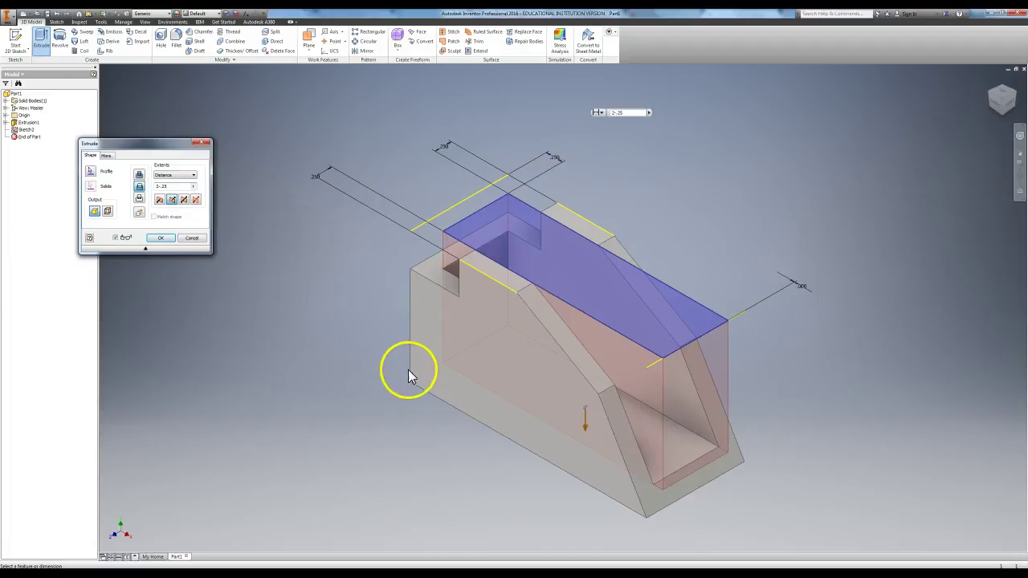
left_click(157, 238)
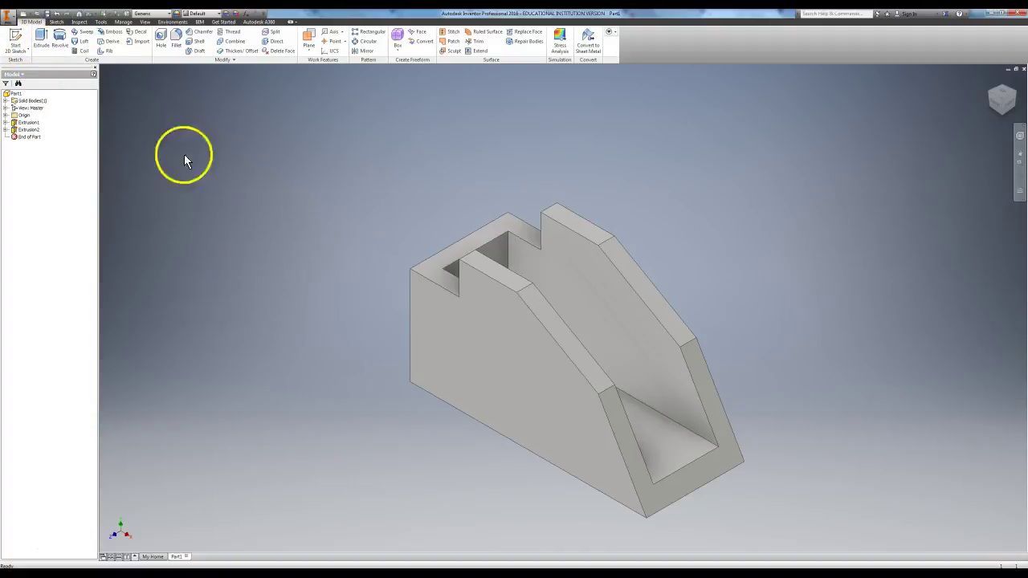
Start a sketch on the block's front face and draw a circle about 1.05 in in diameter near its middle.
left_click(16, 40)
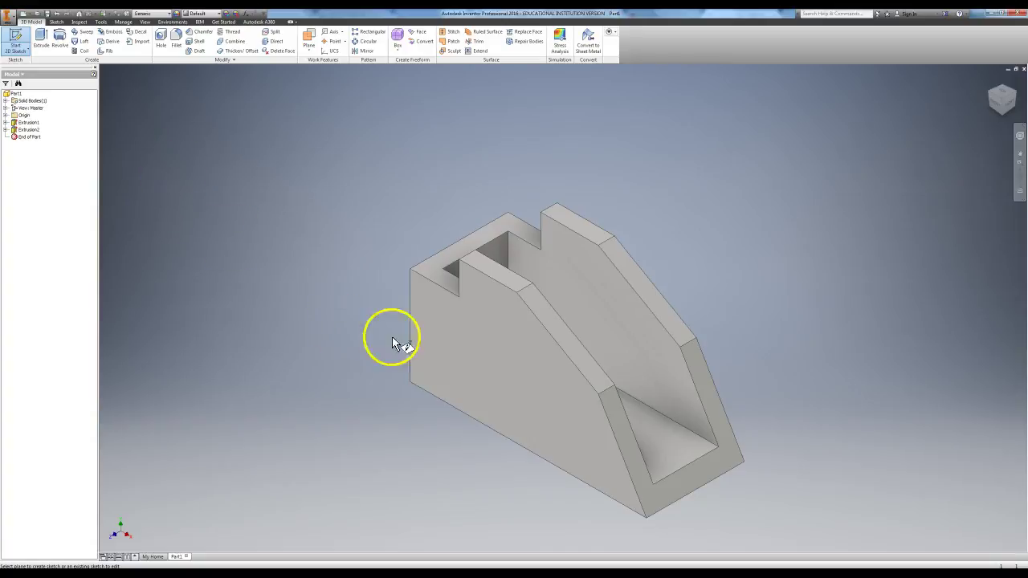
left_click(524, 359)
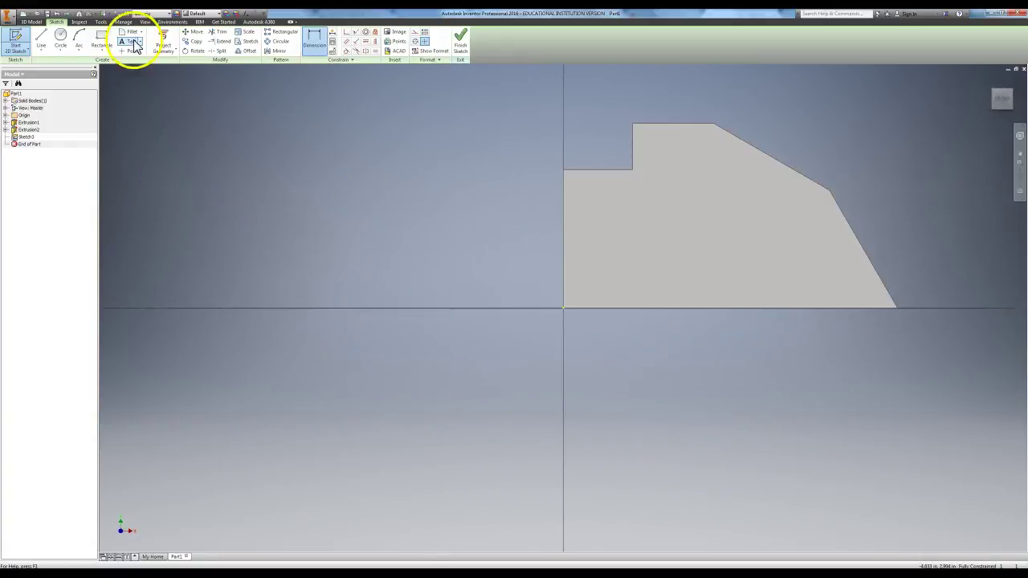
left_click(60, 39)
left_click(691, 230)
left_click(730, 211)
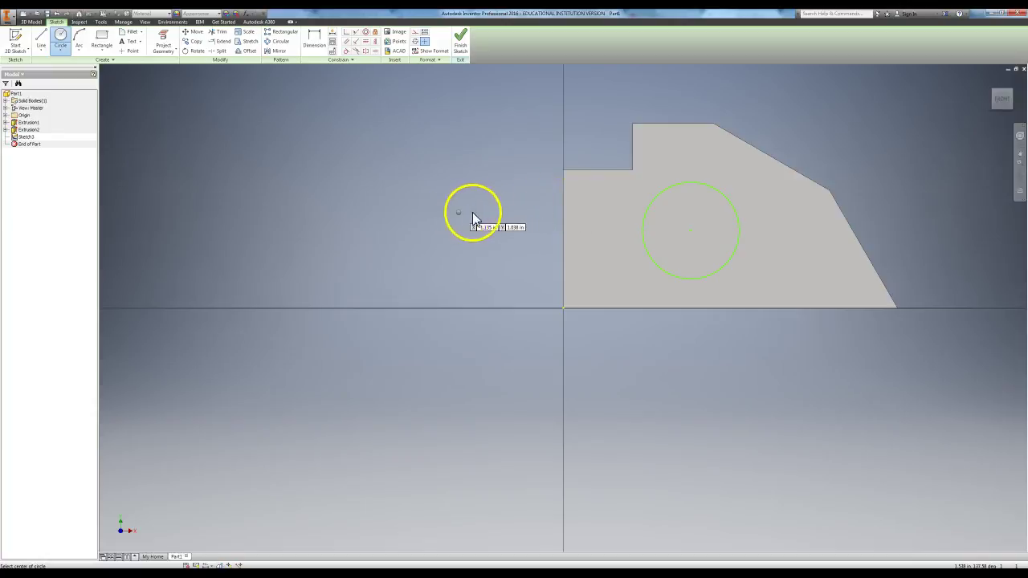
key("Escape")
Dimension the circle's centre to 1 in above the block's bottom edge.
left_click(315, 40)
left_click(704, 278)
left_click(693, 308)
left_click(399, 227)
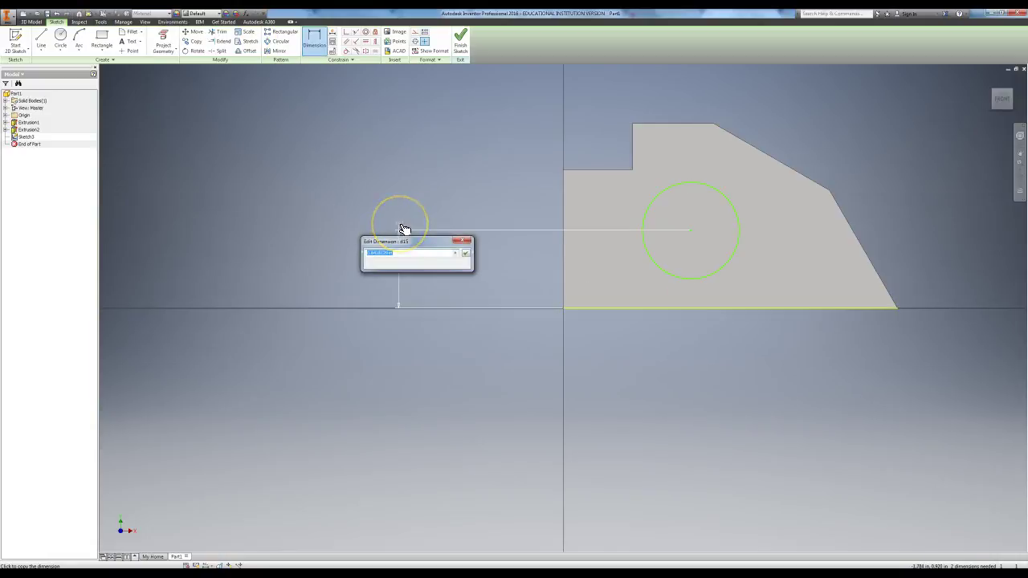
type("1")
key("Return")
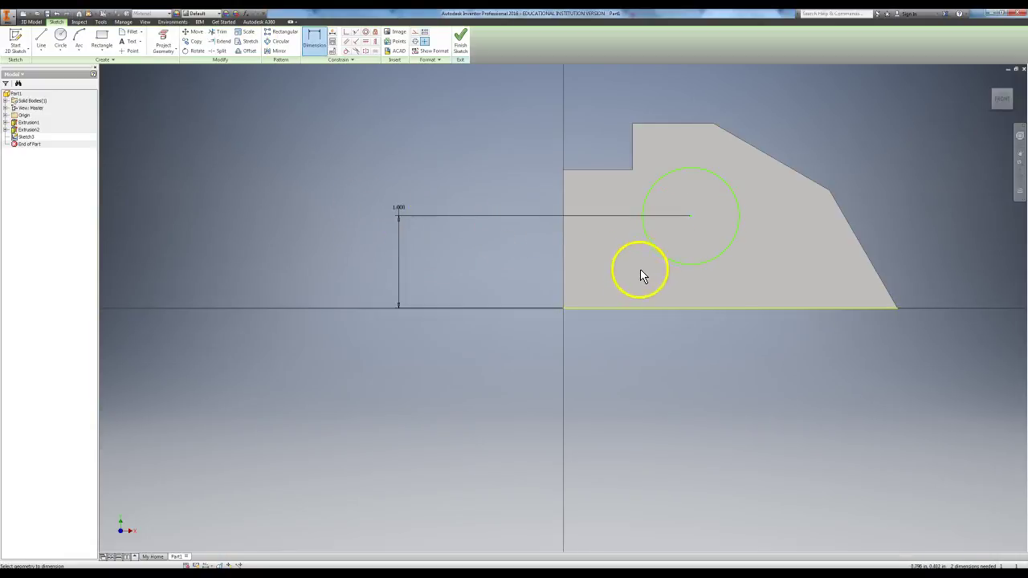
Dimension the circle's centre to 1.5 in from the block's left vertical edge.
left_click(665, 265)
left_click(565, 283)
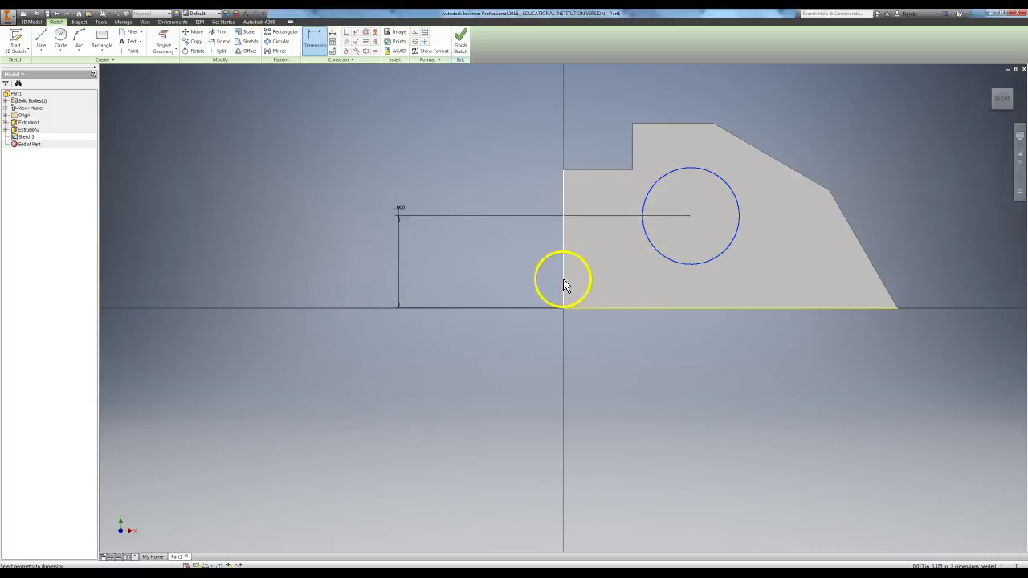
left_click(651, 444)
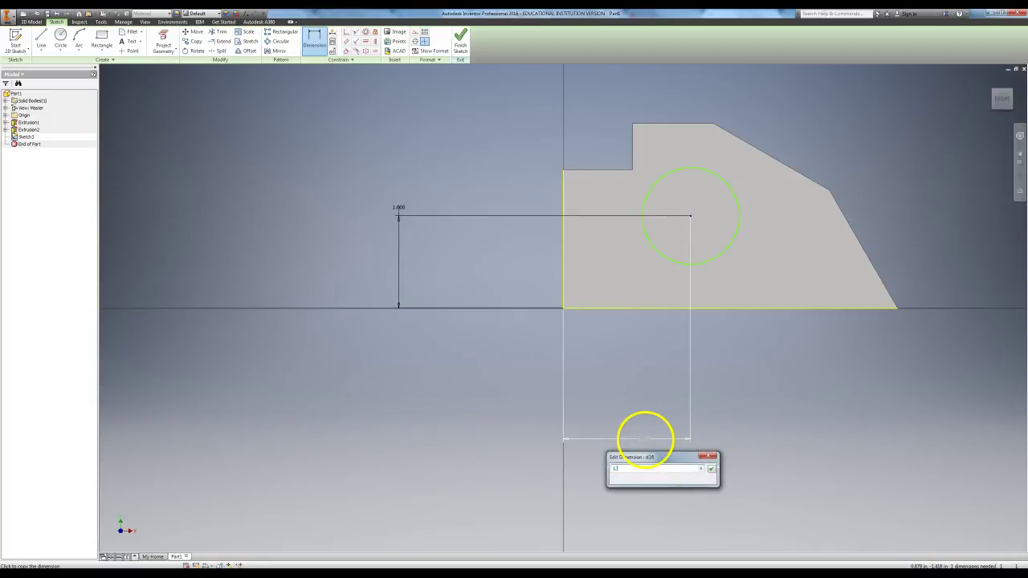
key("Return")
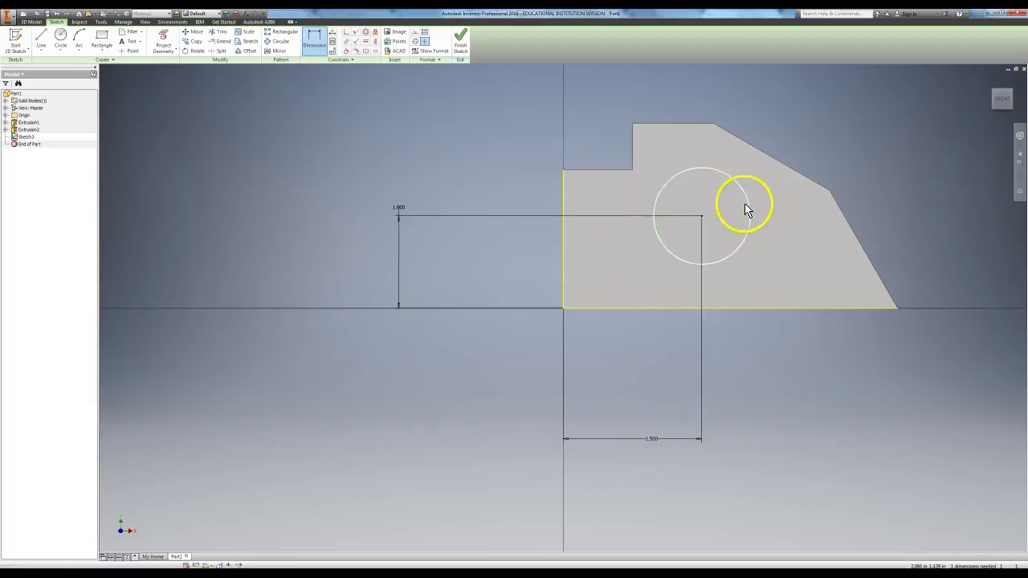
Dimension the circle's diameter to 1 in.
left_click(727, 263)
left_click(881, 129)
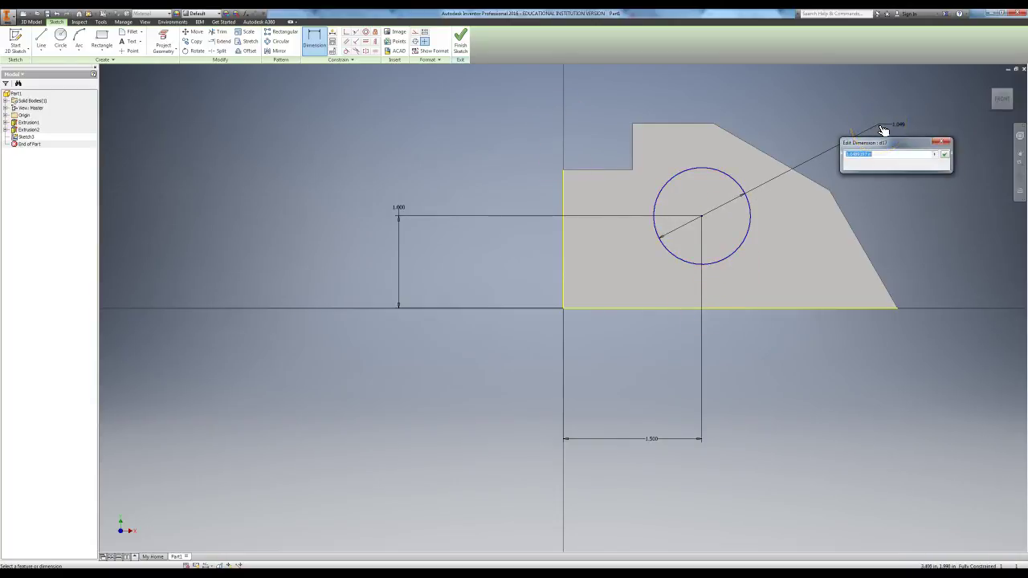
type("1")
key("Return")
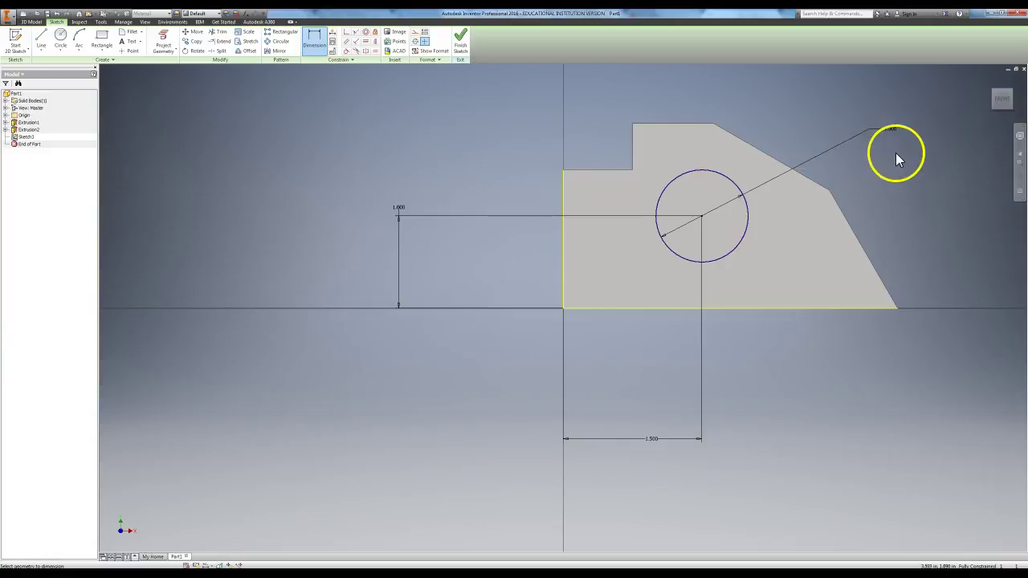
Finish the sketch and cut-extrude the circle through both side walls with the extent set to All.
left_click(993, 84)
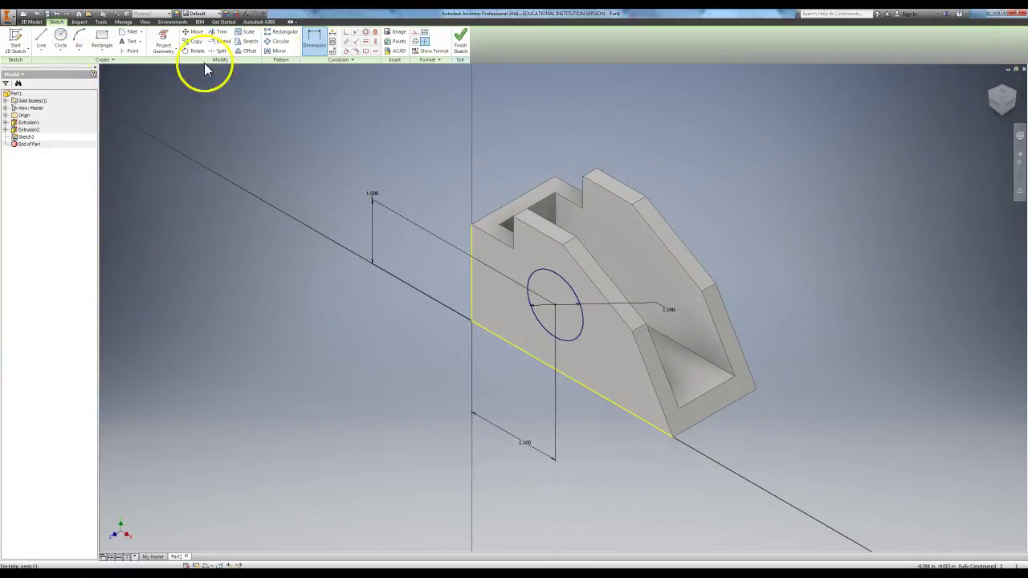
left_click(460, 42)
left_click(41, 38)
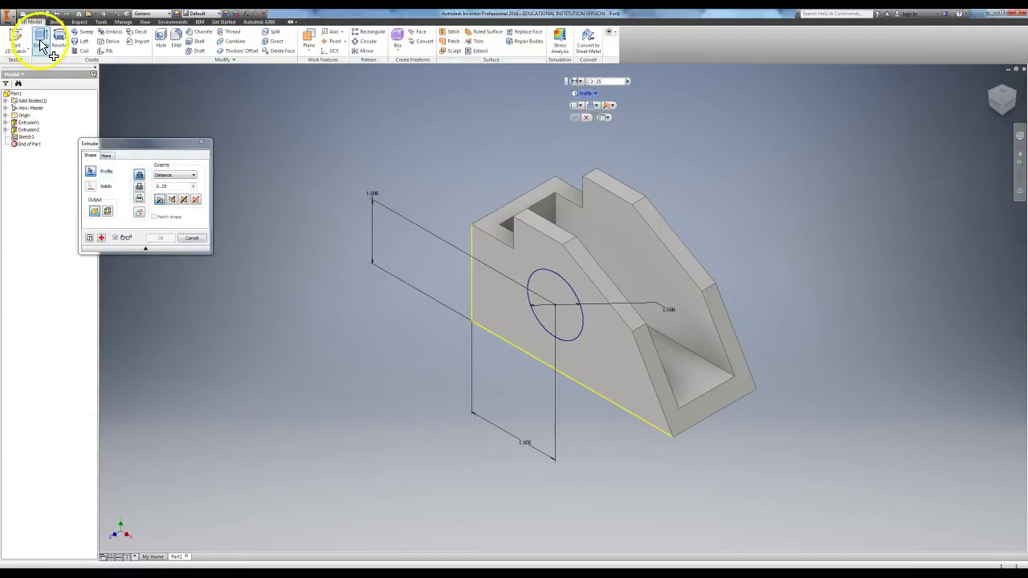
left_click(528, 301)
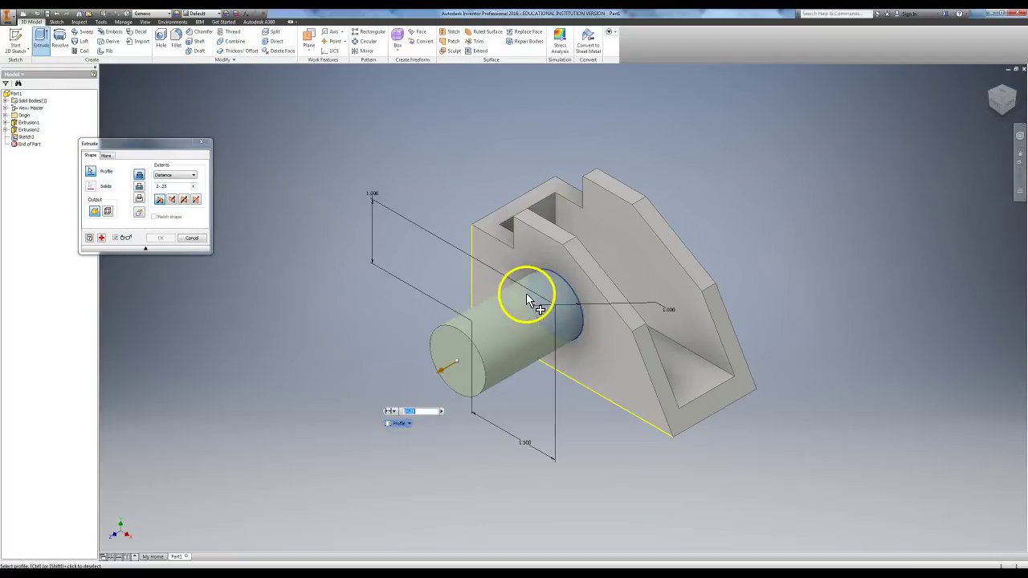
left_click(138, 188)
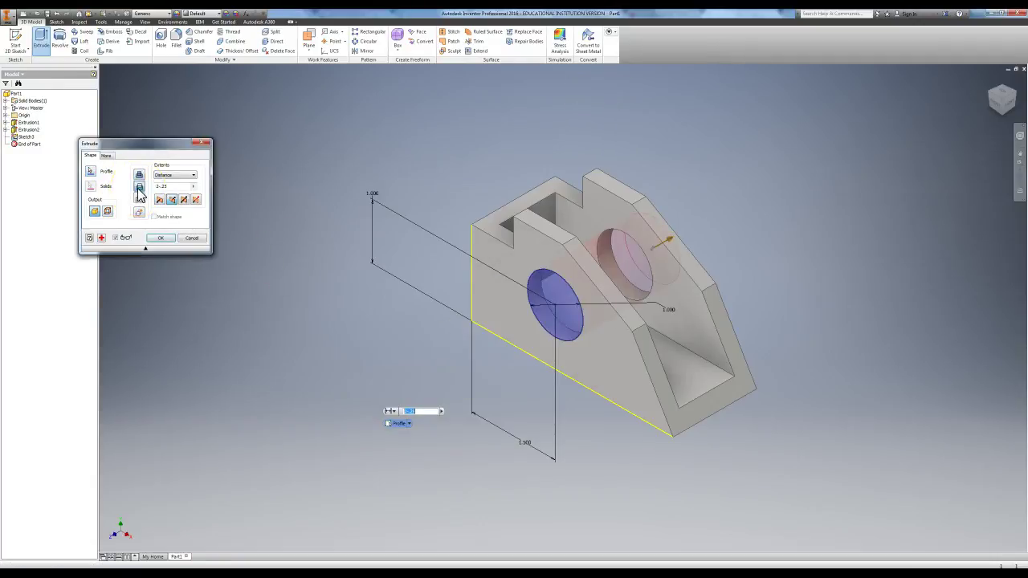
left_click(176, 174)
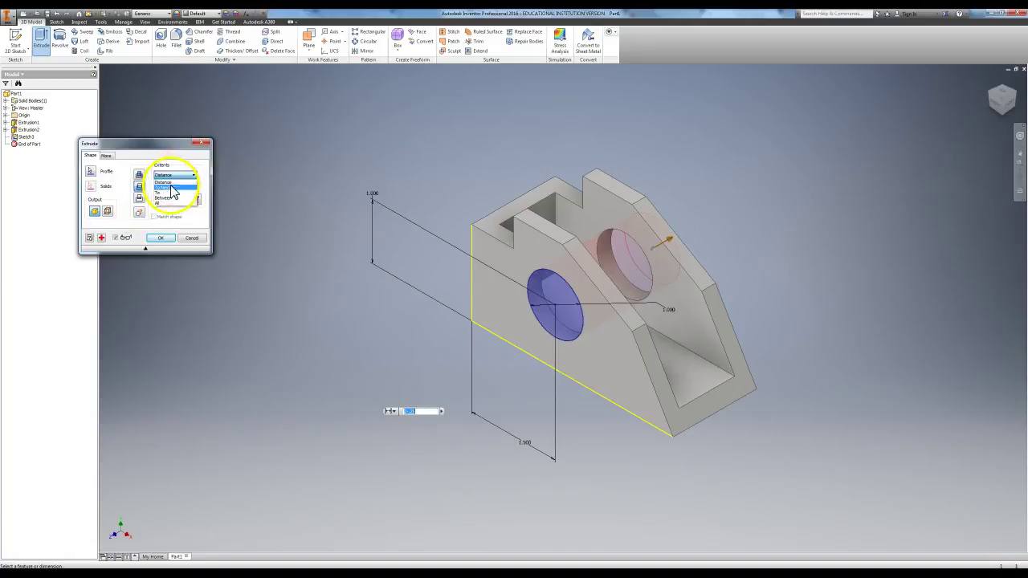
left_click(176, 206)
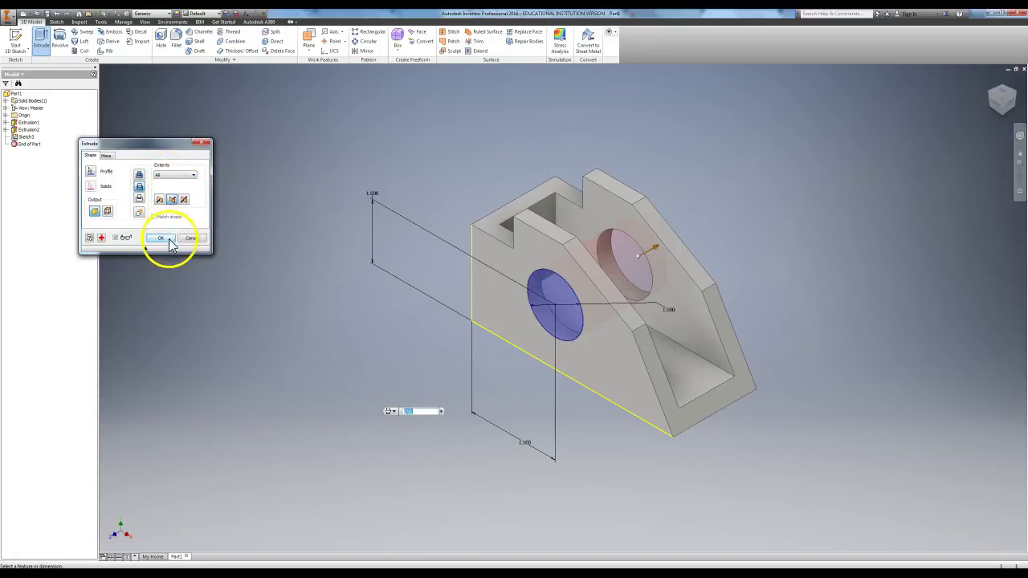
left_click(161, 239)
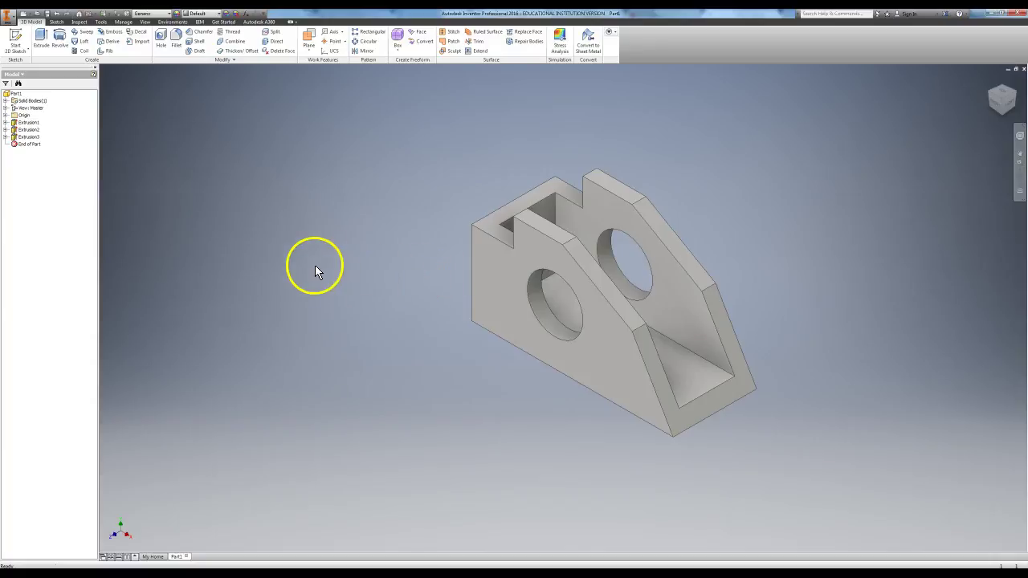
scroll(478, 355, "up", 3)
scroll(478, 355, "down", 3)
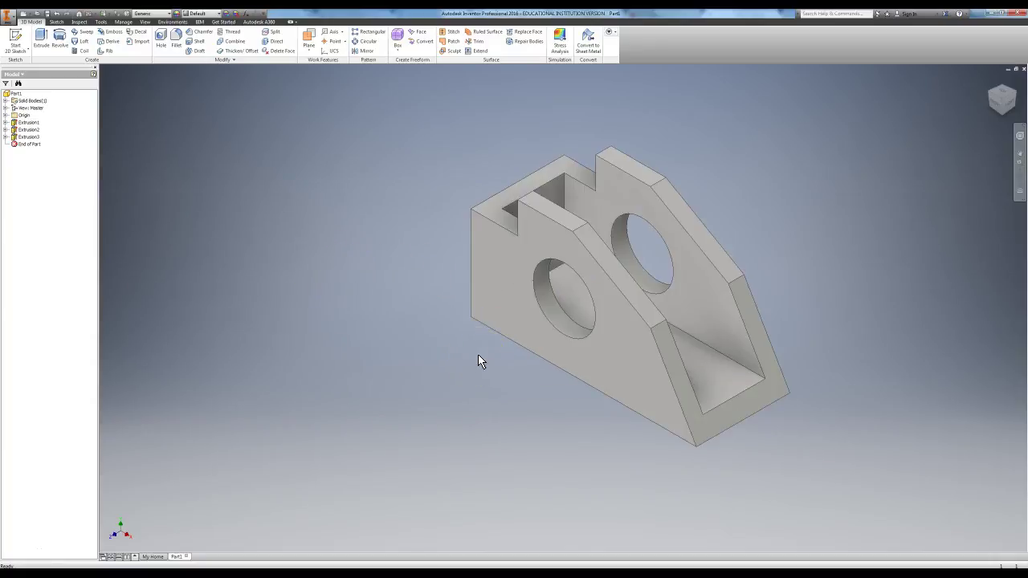